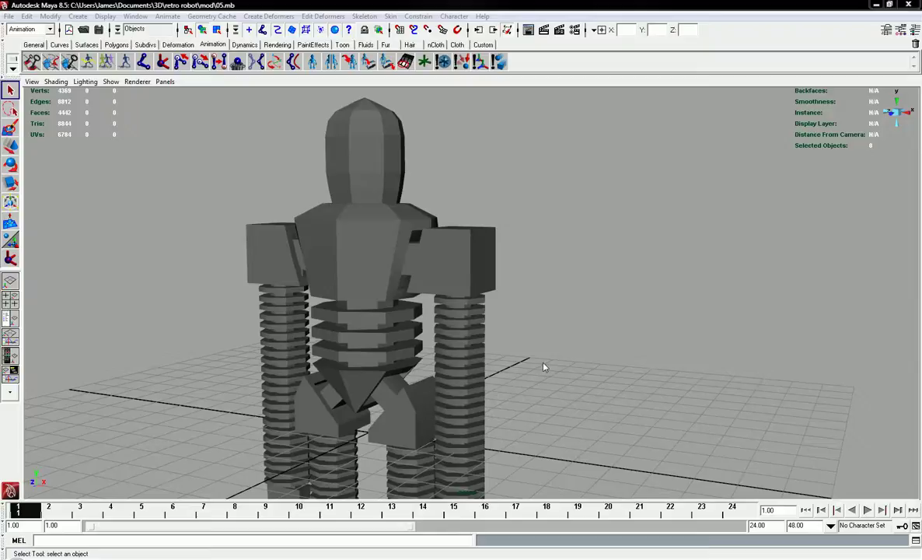
# Bring up the toon shading tools and select the robot body.
pyautogui.click(343, 44)
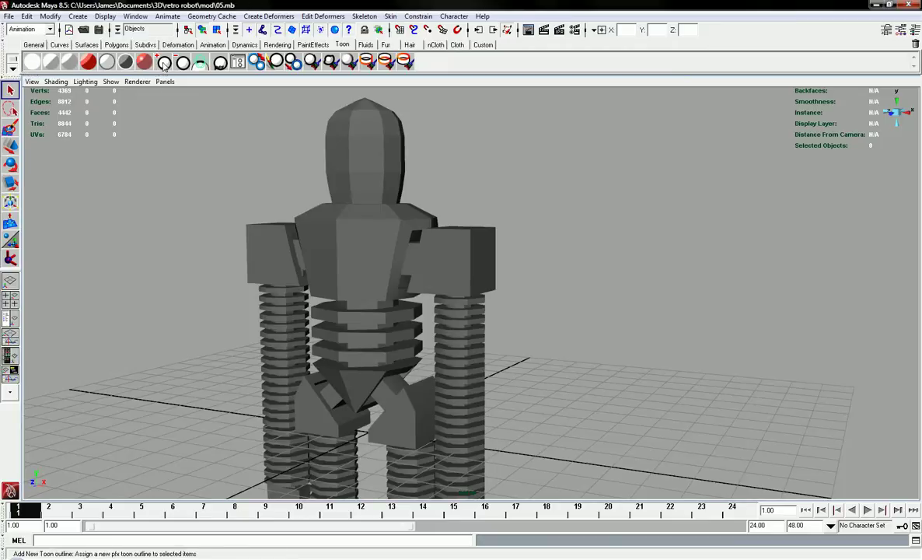
pyautogui.click(380, 290)
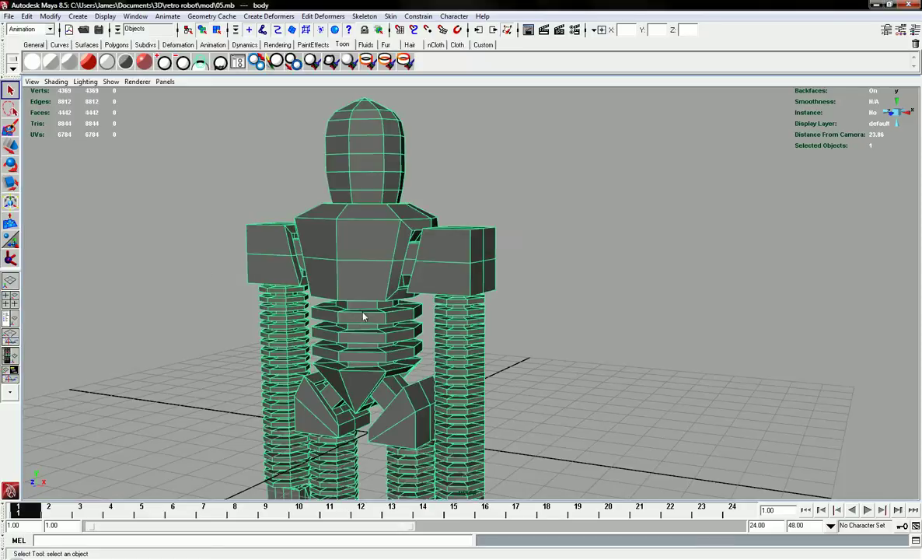
pyautogui.keyDown('alt'); pyautogui.moveTo(313, 343); pyautogui.dragTo(359, 344); pyautogui.keyUp('alt')
pyautogui.keyDown('alt'); pyautogui.moveTo(359, 344); pyautogui.dragTo(360, 256, button='middle'); pyautogui.keyUp('alt')
pyautogui.scroll(-4, 360, 256)
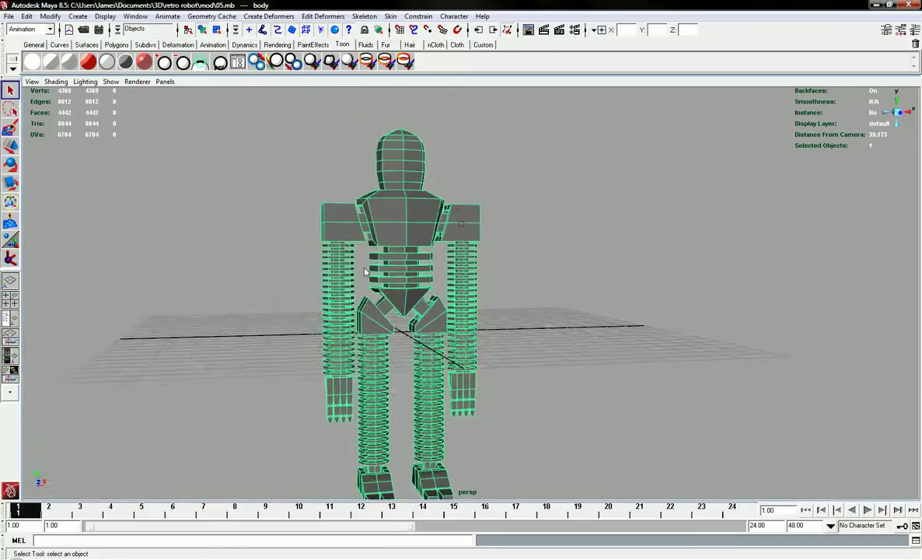
pyautogui.keyDown('alt'); pyautogui.moveTo(360, 257); pyautogui.dragTo(306, 240); pyautogui.keyUp('alt')
pyautogui.click(304, 241)
pyautogui.click(396, 259)
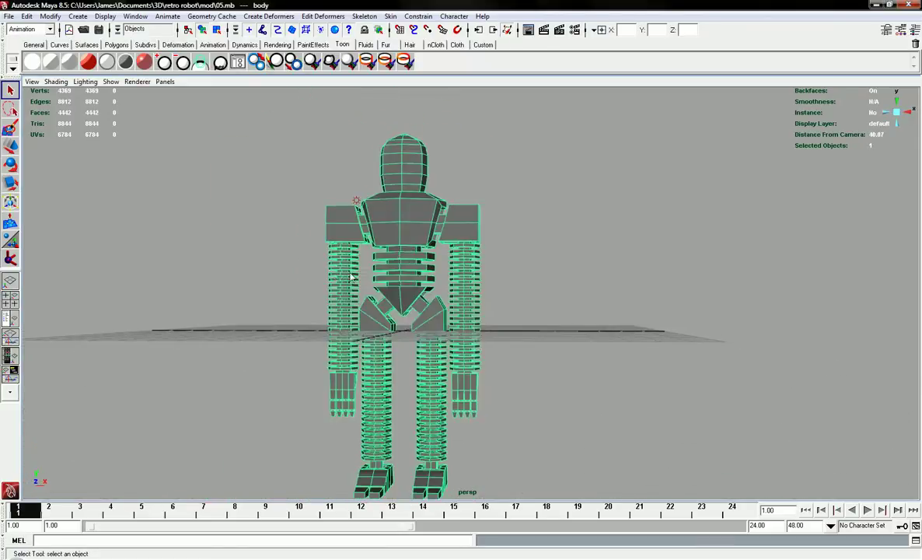
# Assign a Shaded Brightness Two Tone toon shader to the robot body.
pyautogui.scroll(3, 408, 240)
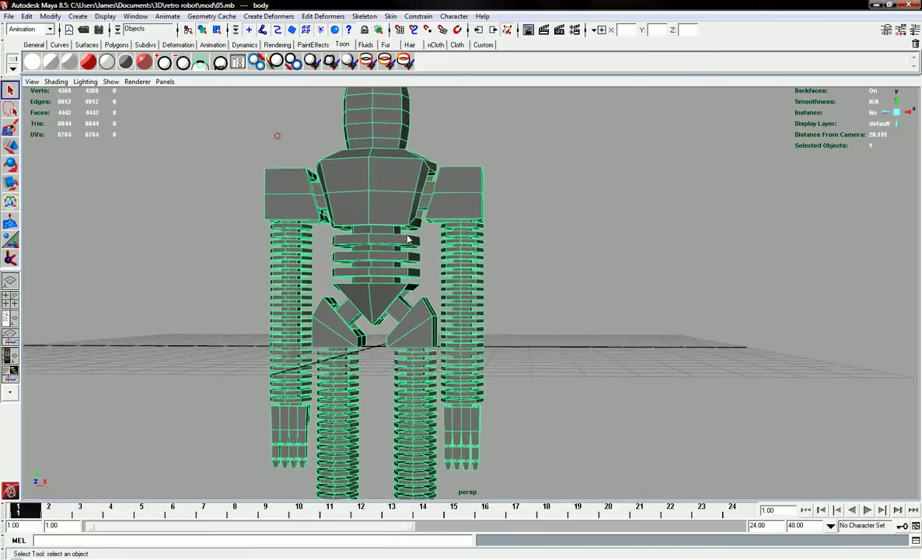
pyautogui.keyDown('alt'); pyautogui.moveTo(376, 231); pyautogui.dragTo(418, 285, button='middle'); pyautogui.keyUp('alt')
pyautogui.scroll(2, 423, 259)
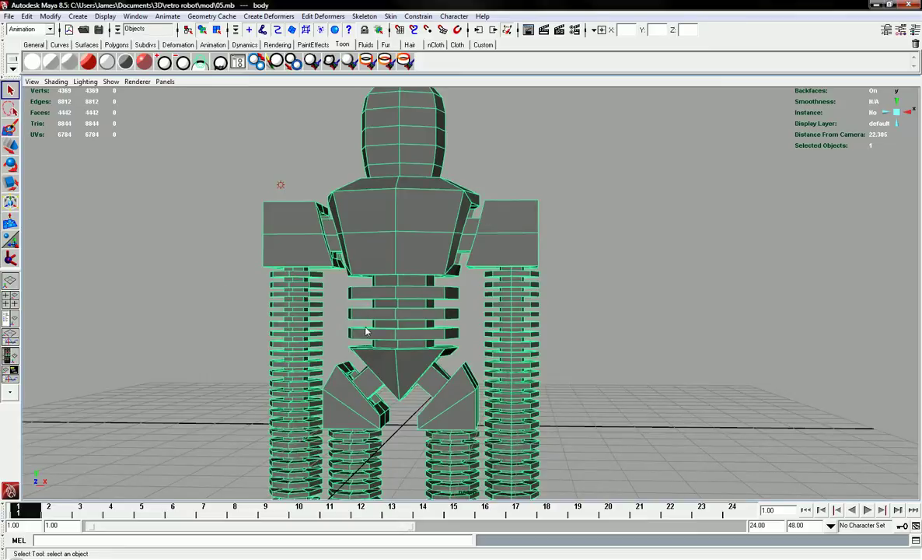
pyautogui.keyDown('alt'); pyautogui.moveTo(365, 320); pyautogui.dragTo(433, 274); pyautogui.keyUp('alt')
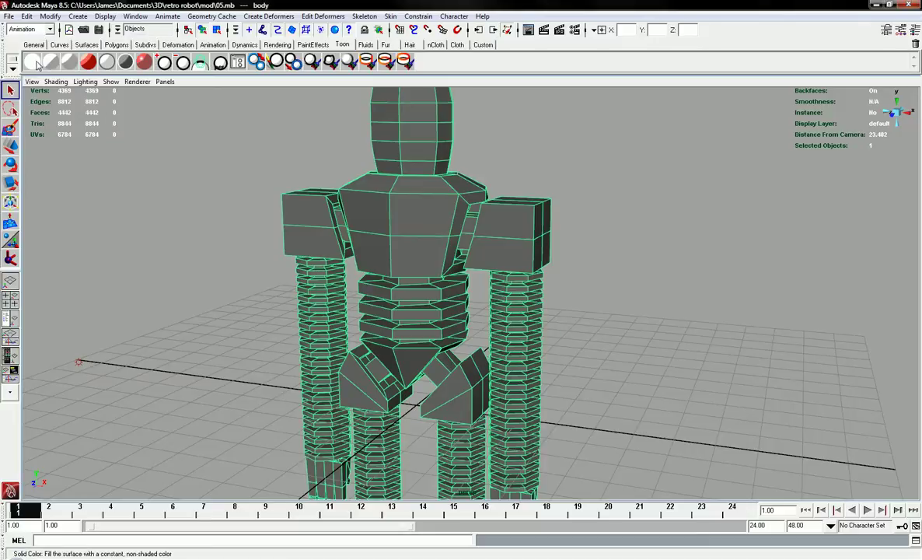
pyautogui.keyDown('alt'); pyautogui.moveTo(411, 282); pyautogui.dragTo(357, 241); pyautogui.keyUp('alt')
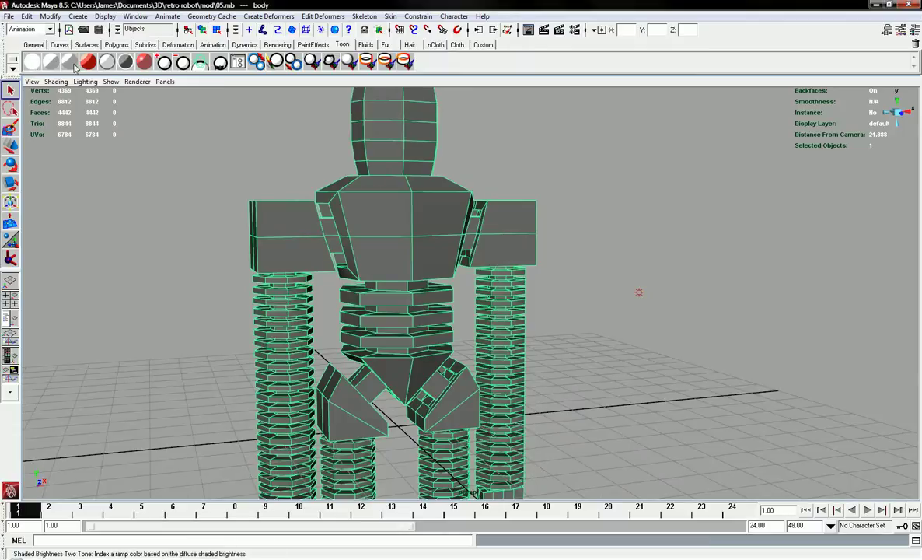
pyautogui.keyDown('alt'); pyautogui.moveTo(361, 222); pyautogui.dragTo(269, 210); pyautogui.keyUp('alt')
pyautogui.click(43, 247)
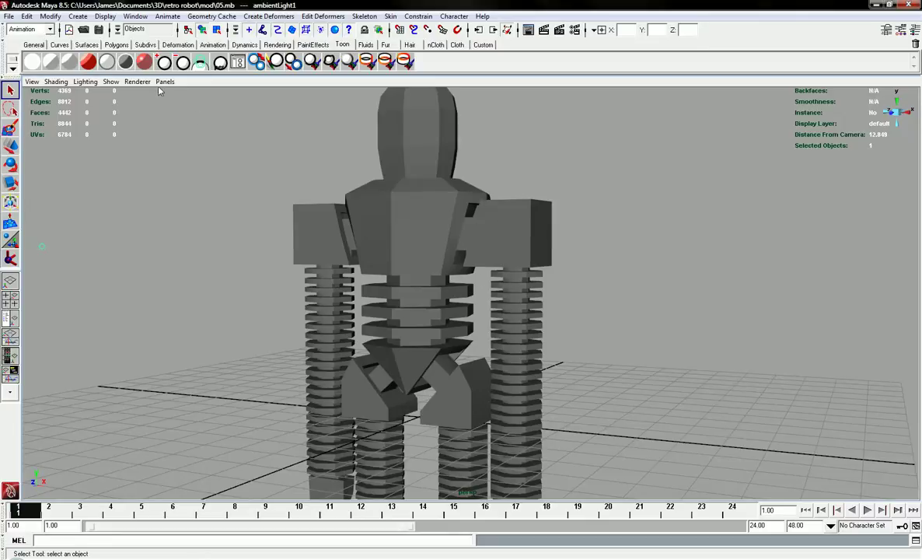
pyautogui.click(490, 263)
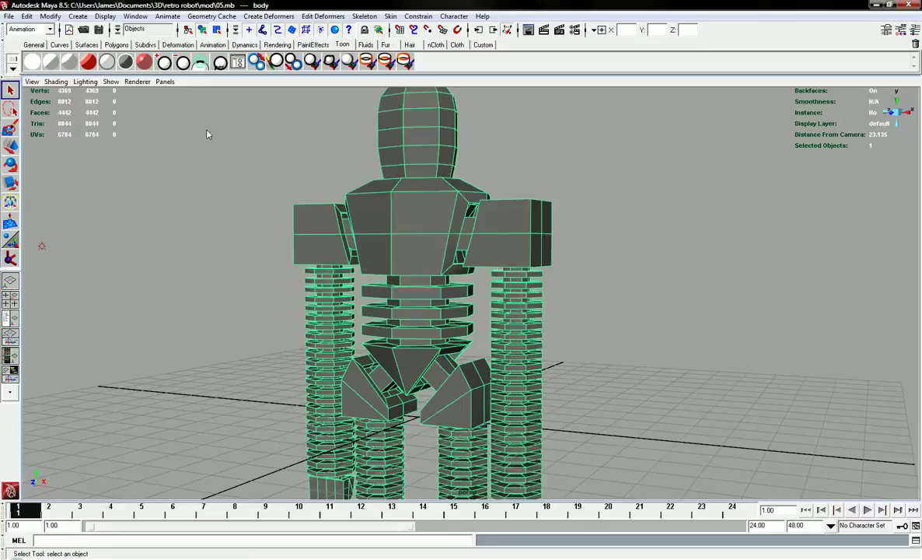
pyautogui.click(70, 62)
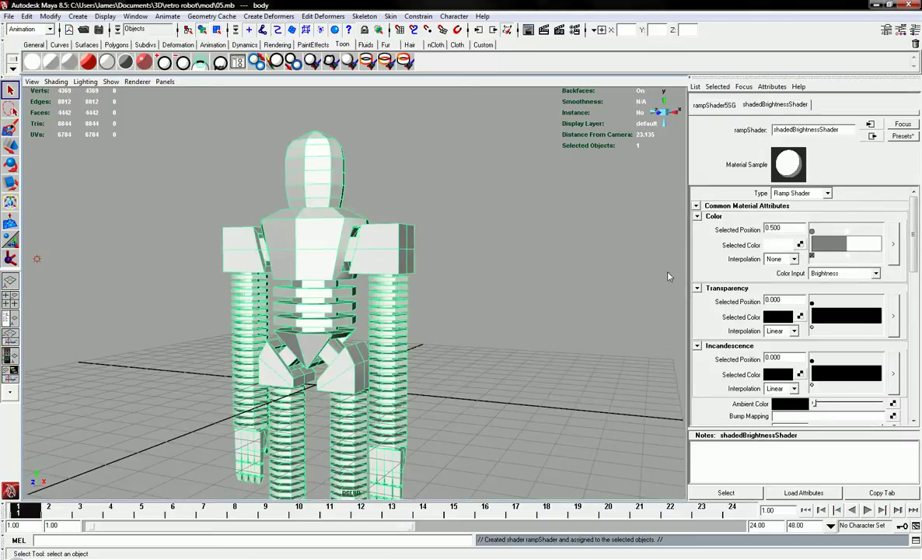
# Render the current frame and examine the two-tone shading and outlines up close around the robot's shoulder.
pyautogui.click(528, 30)
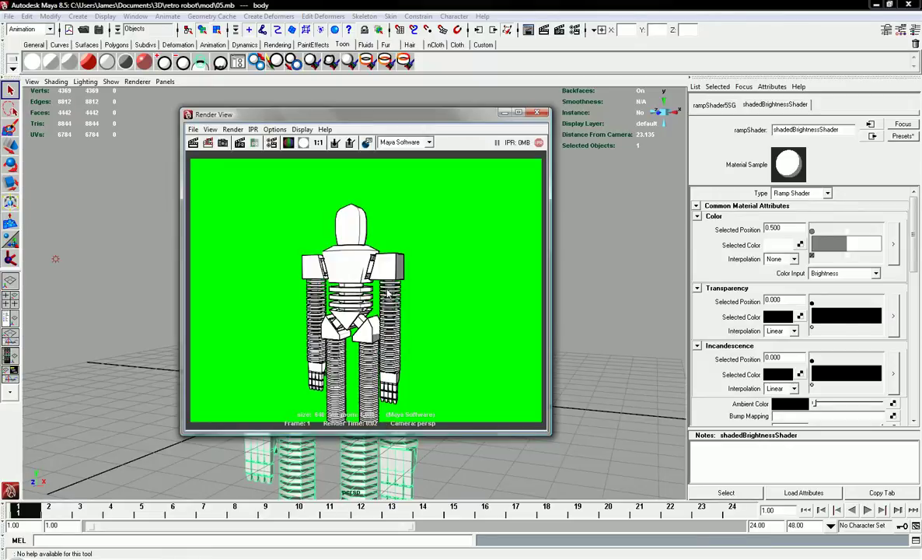
pyautogui.scroll(2, 413, 283)
pyautogui.keyDown('alt'); pyautogui.moveTo(365, 255); pyautogui.dragTo(358, 308, button='middle'); pyautogui.keyUp('alt')
pyautogui.scroll(1, 343, 255)
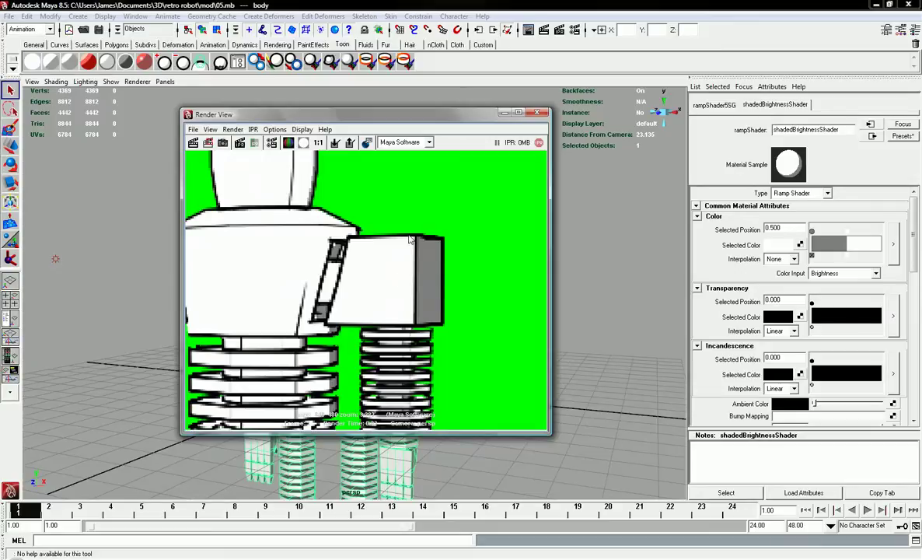
pyautogui.click(537, 114)
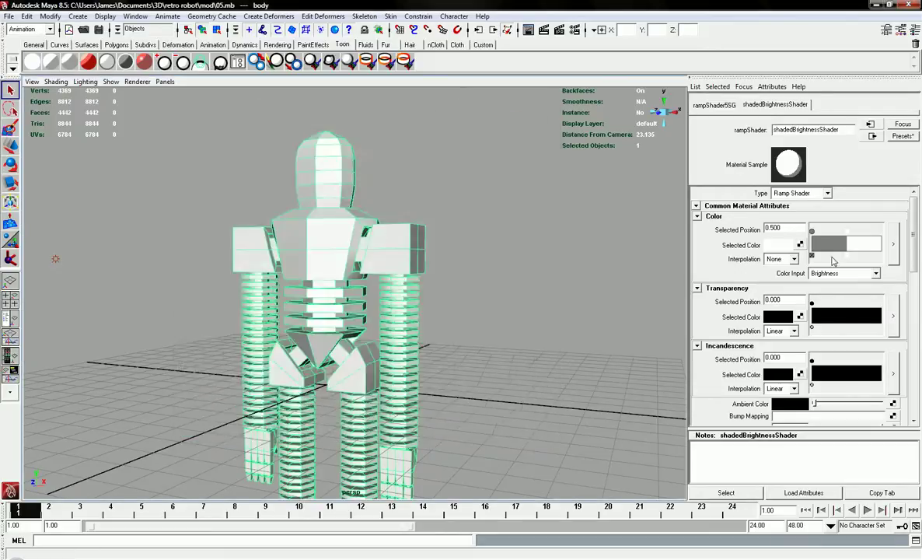
# Keep the color ramp's interpolation at None and move its grey color to position 0.315 and its white color to 0.559.
pyautogui.click(795, 258)
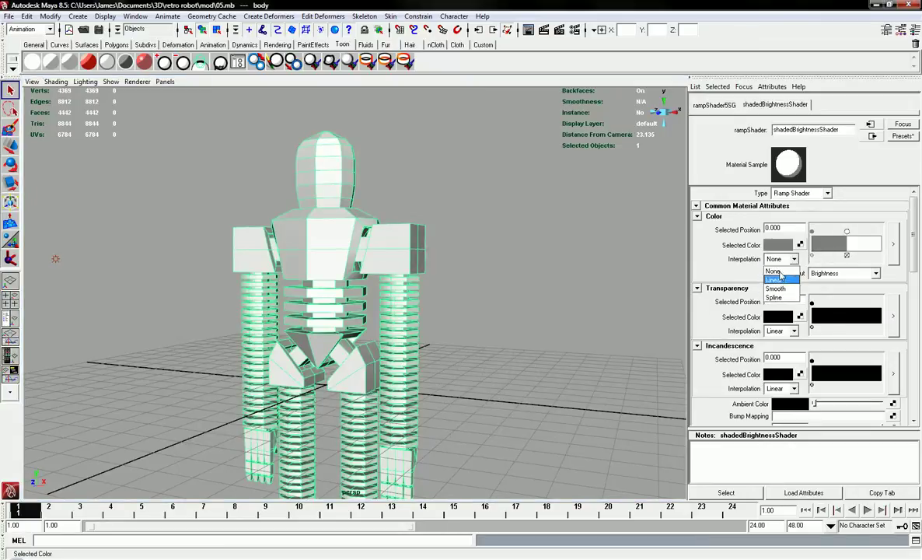
pyautogui.click(776, 271)
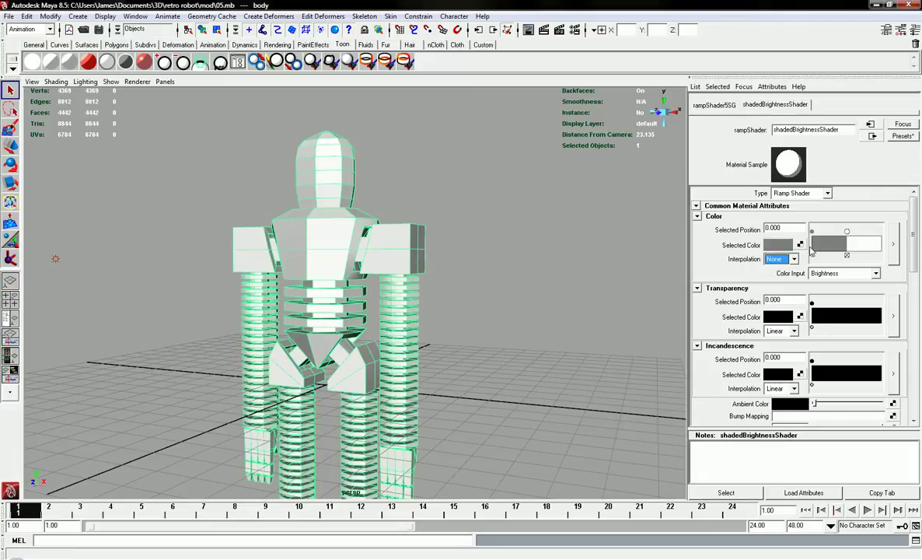
pyautogui.moveTo(491, 297)
pyautogui.keyDown('alt'); pyautogui.mouseDown()
pyautogui.moveTo(453, 296)
pyautogui.moveTo(486, 296)
pyautogui.mouseUp(); pyautogui.keyUp('alt')
pyautogui.moveTo(815, 241); pyautogui.dragTo(853, 236)
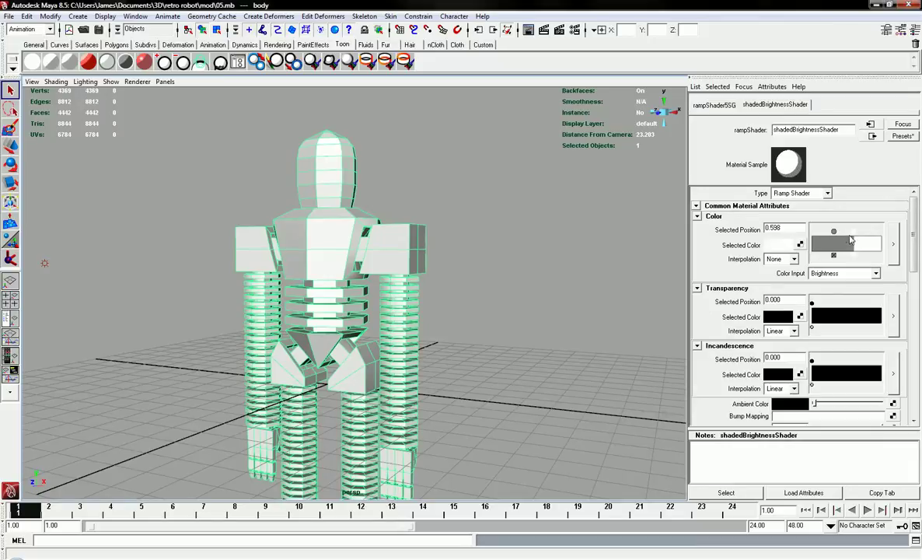
pyautogui.keyDown('alt'); pyautogui.moveTo(404, 266); pyautogui.dragTo(413, 267); pyautogui.keyUp('alt')
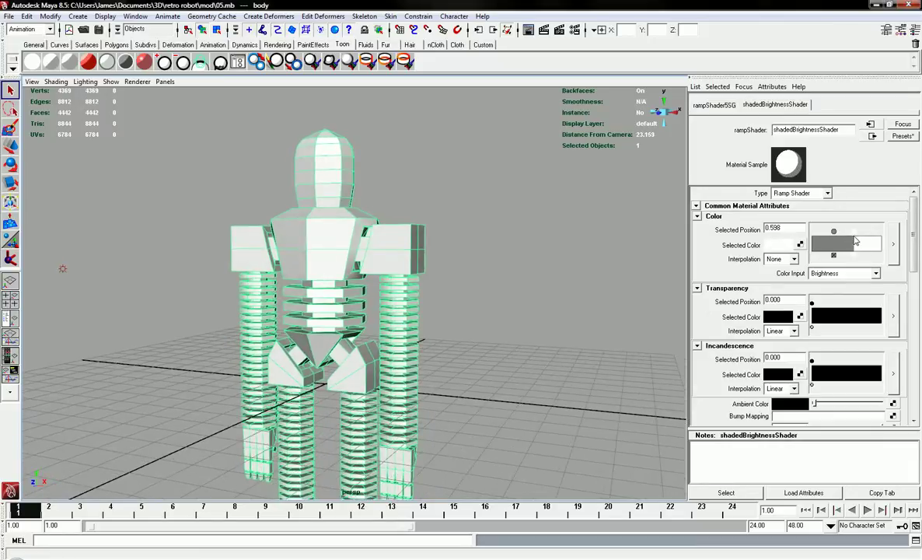
pyautogui.moveTo(856, 236); pyautogui.dragTo(870, 241)
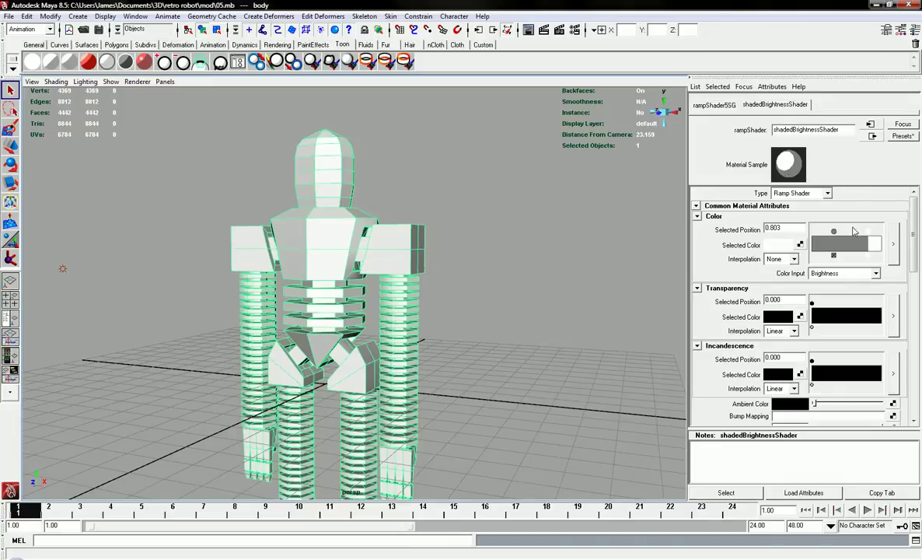
pyautogui.moveTo(868, 241); pyautogui.dragTo(852, 237)
# Change the ramp's white color to a light blue with hue 240, saturation 0.562 and value 1.
pyautogui.keyDown('alt'); pyautogui.moveTo(514, 260); pyautogui.dragTo(582, 262, button='middle'); pyautogui.keyUp('alt')
pyautogui.click(775, 244)
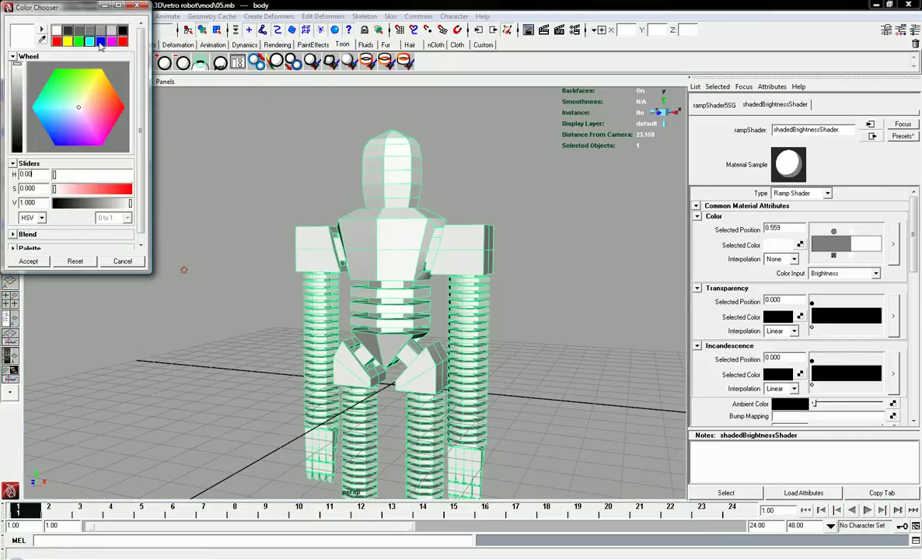
pyautogui.click(99, 41)
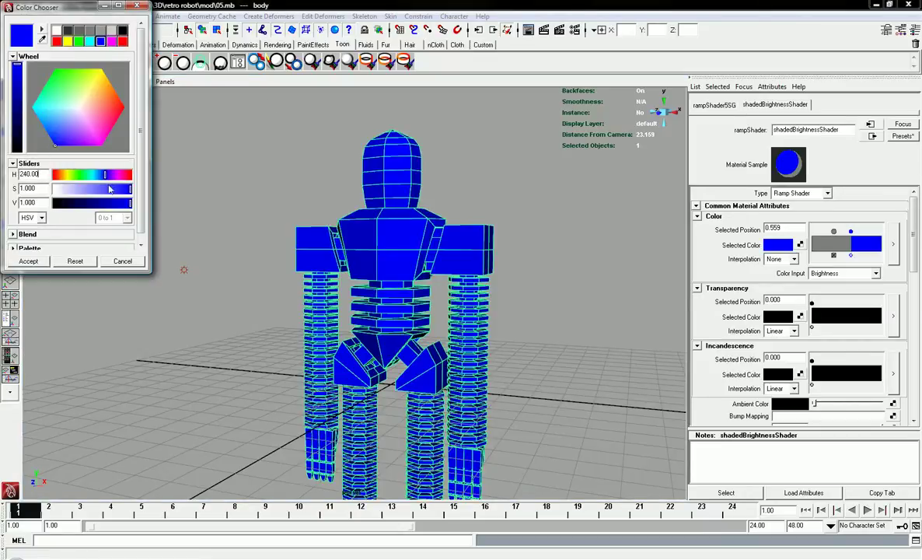
pyautogui.moveTo(109, 189); pyautogui.dragTo(99, 192)
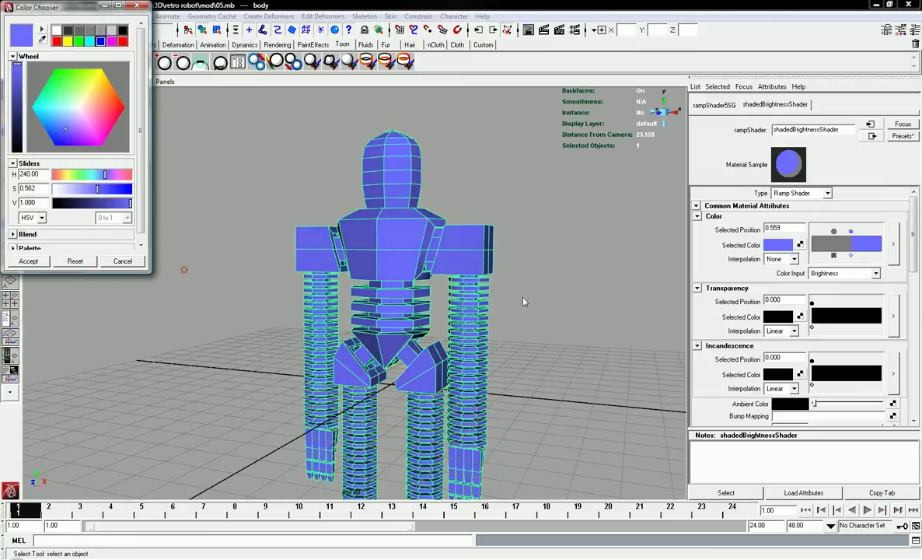
# Change the ramp's grey color to pure blue (hue 240, saturation 1, value 1) and render the frame.
pyautogui.click(851, 231)
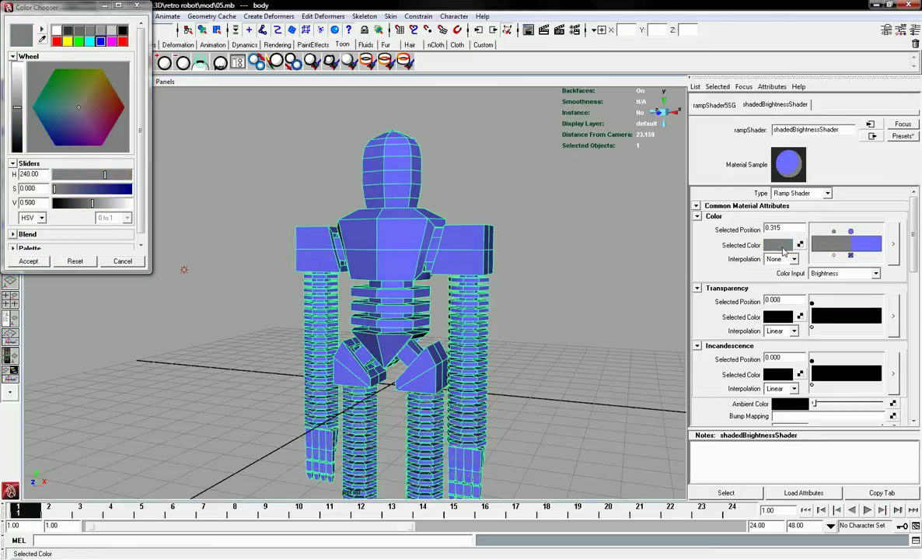
pyautogui.click(99, 41)
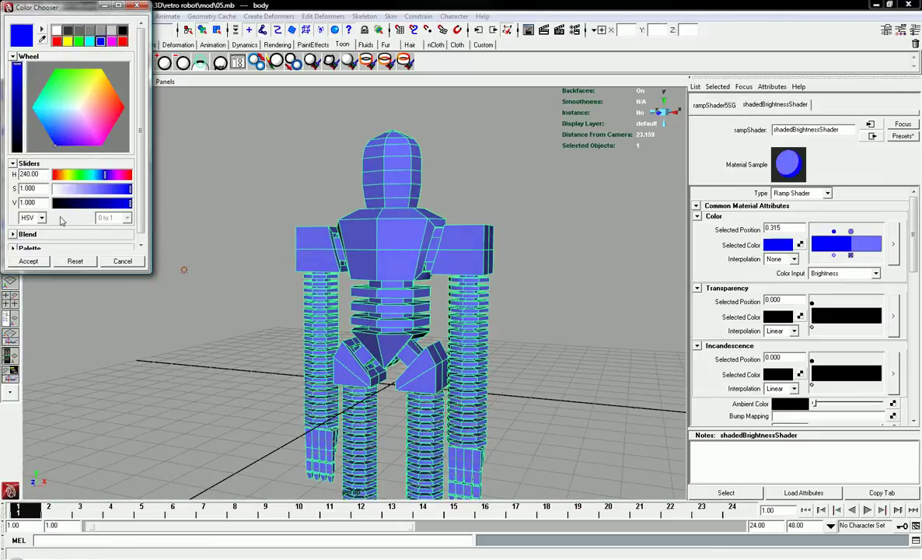
pyautogui.click(28, 261)
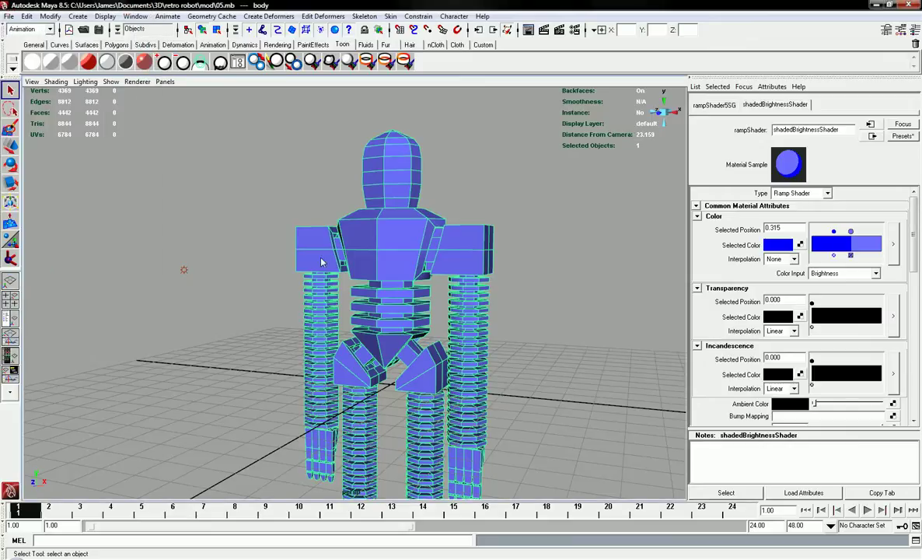
pyautogui.click(543, 30)
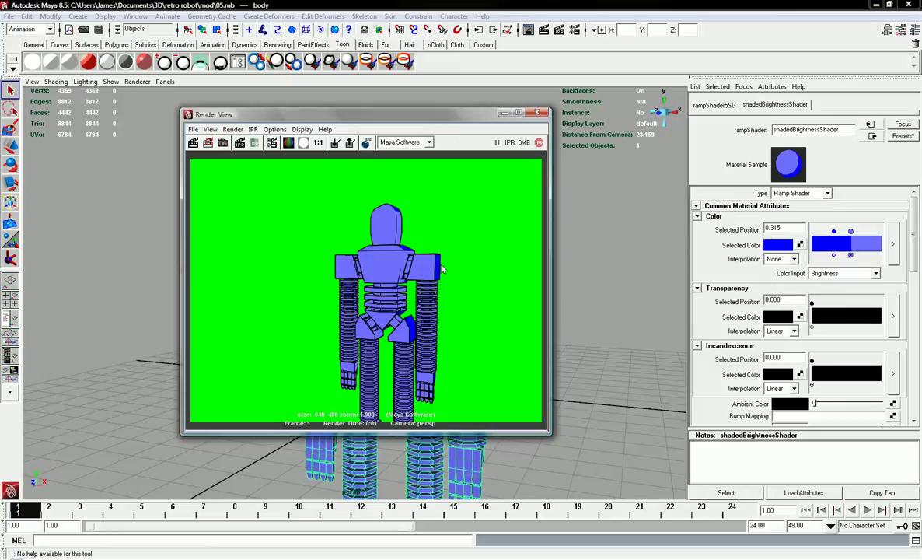
# Move the dark blue ramp color to position 0.000, shift the light blue slightly higher, and render the frame again.
pyautogui.moveTo(849, 233); pyautogui.dragTo(768, 248)
pyautogui.click(833, 232)
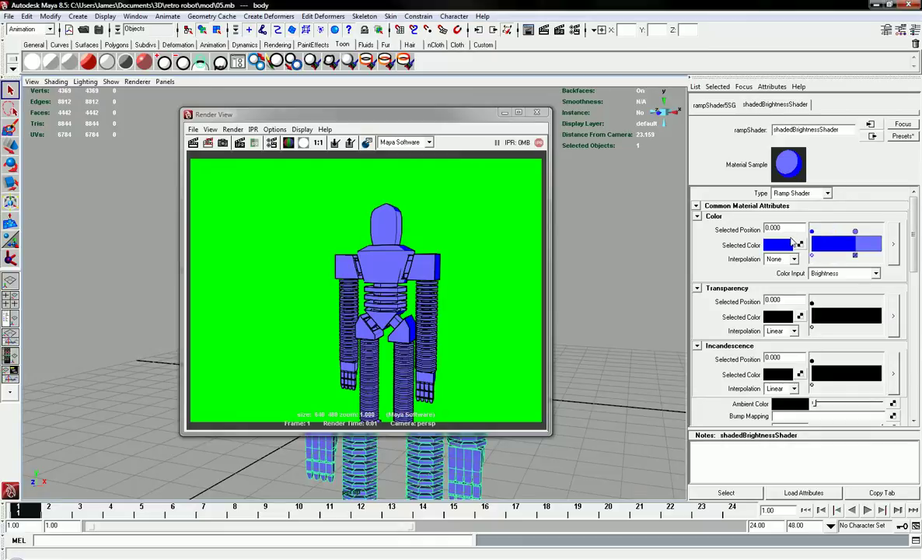
pyautogui.click(208, 144)
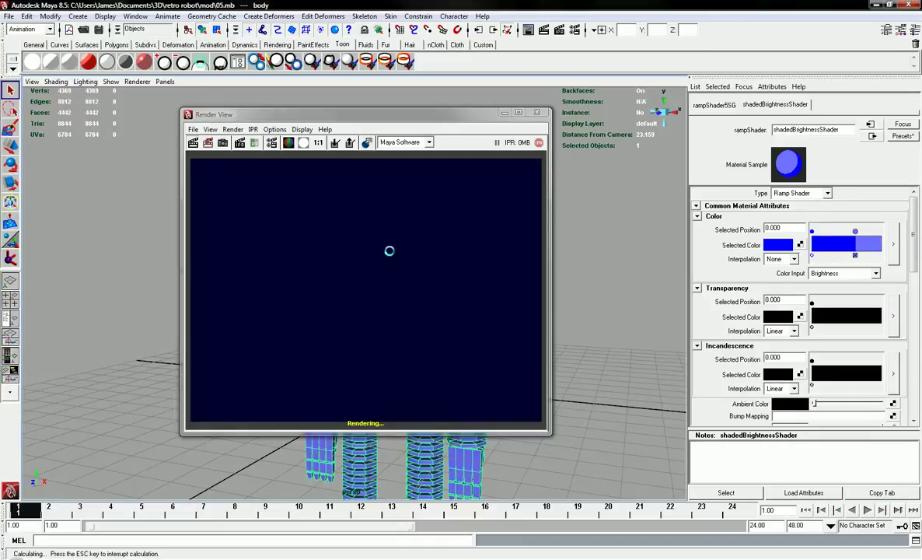
pyautogui.click(538, 113)
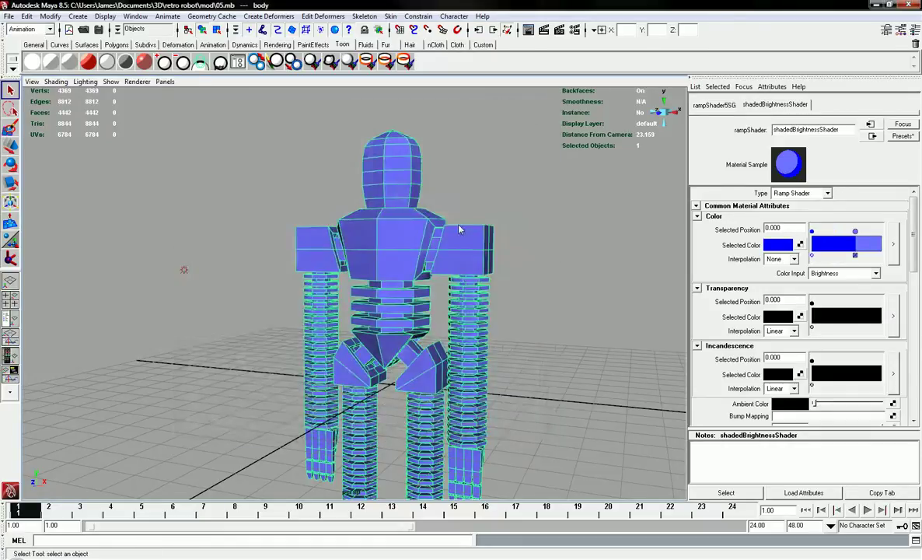
# Render the robot from a more side-on angle to check the dark blue shading on its side faces.
pyautogui.keyDown('alt'); pyautogui.moveTo(447, 230); pyautogui.dragTo(409, 225); pyautogui.keyUp('alt')
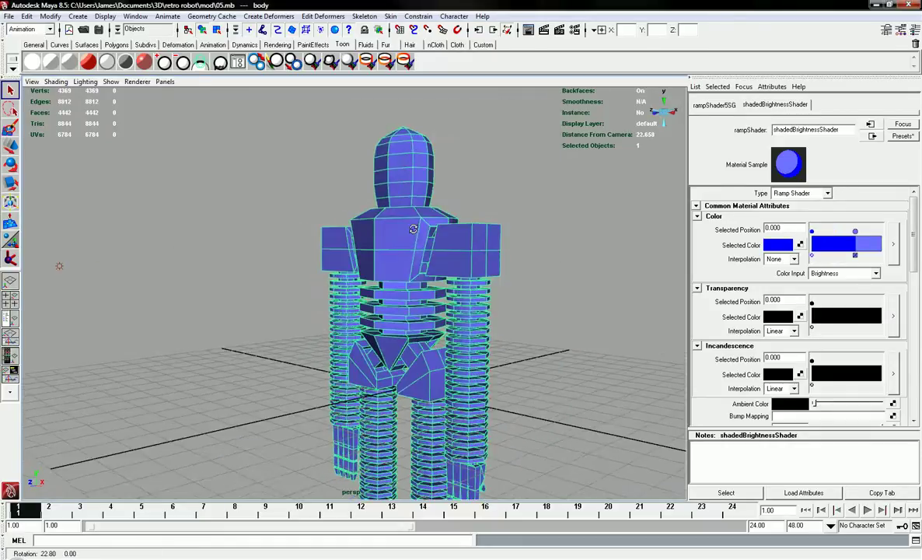
pyautogui.click(528, 29)
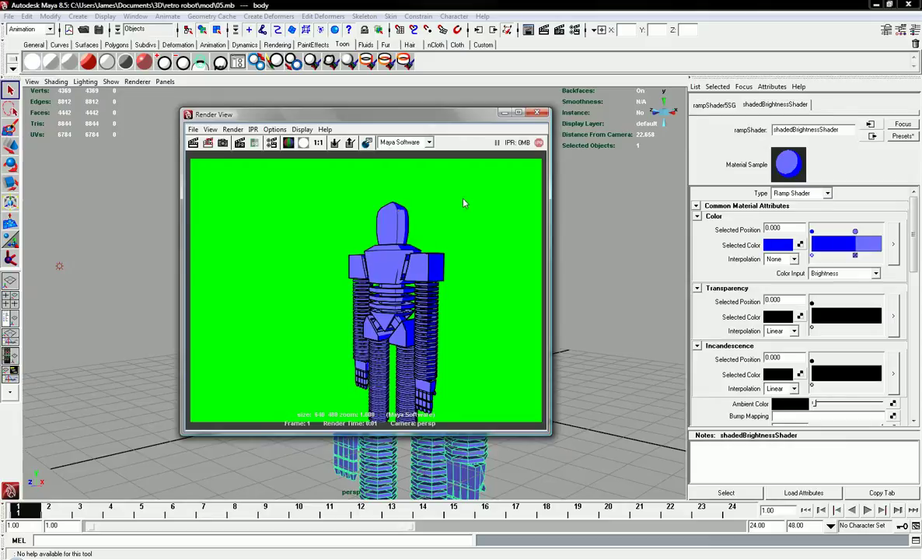
pyautogui.click(536, 113)
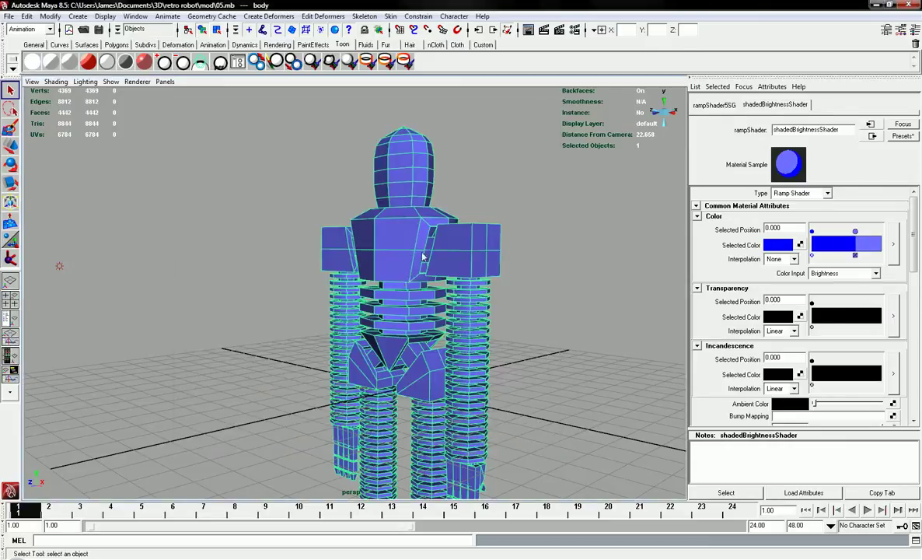
# Delete the existing pfxToon1 outline object from the scene.
pyautogui.keyDown('alt'); pyautogui.moveTo(405, 281); pyautogui.dragTo(460, 277); pyautogui.keyUp('alt')
pyautogui.click(370, 276)
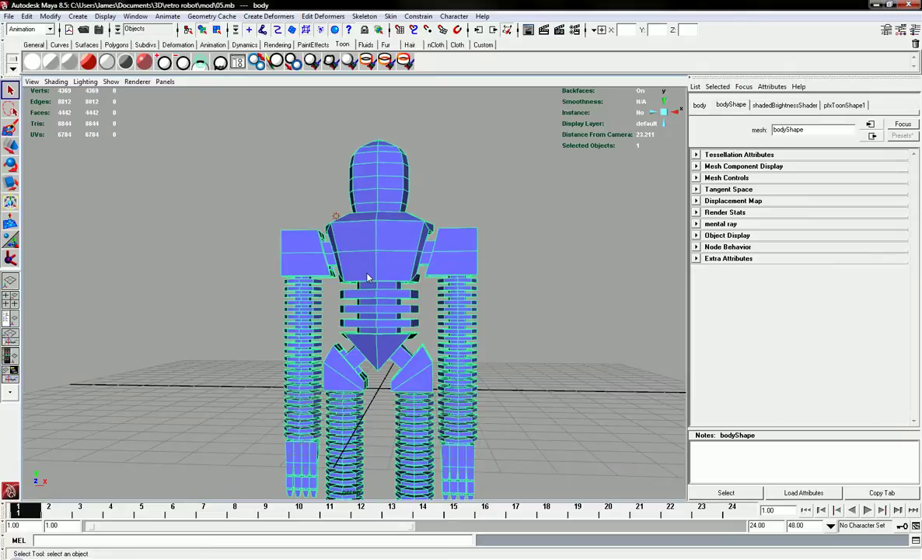
pyautogui.click(9, 299)
pyautogui.click(53, 164)
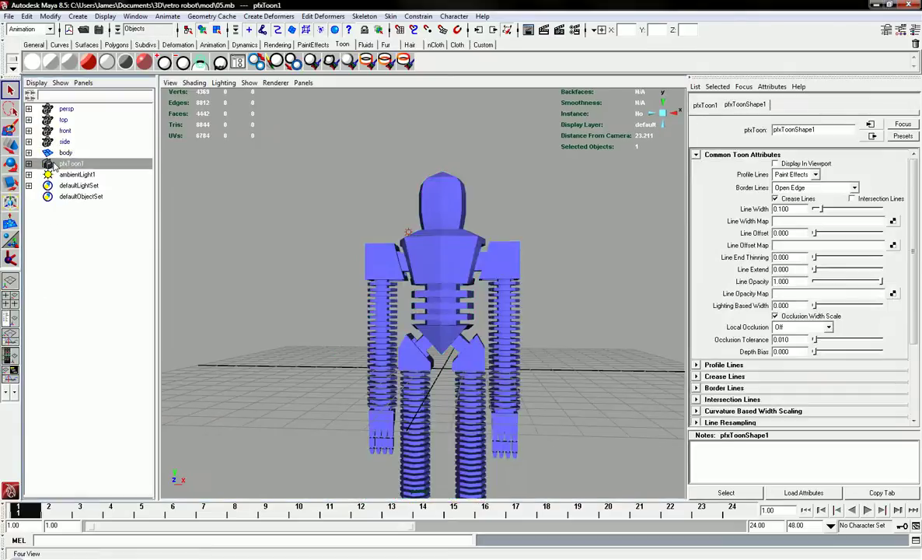
pyautogui.press('Delete')
# Reselect the robot body and enlarge the perspective view to a single pane.
pyautogui.press('space')
pyautogui.keyDown('alt'); pyautogui.moveTo(301, 333); pyautogui.dragTo(327, 272); pyautogui.keyUp('alt')
pyautogui.click(298, 252)
pyautogui.press('space')
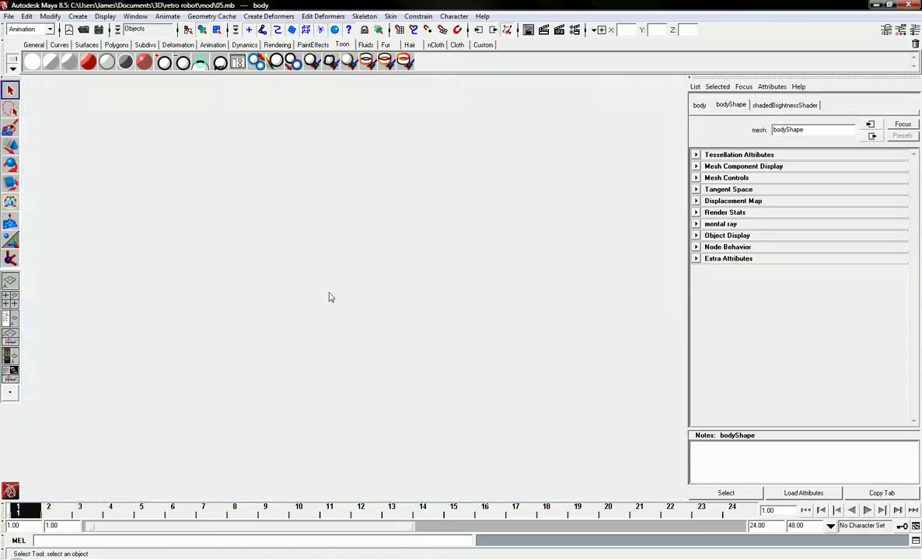
# In an enlarged front view, switch the robot body to face selection and select the ribbed faces of both arms.
pyautogui.click(10, 301)
pyautogui.press('space')
pyautogui.keyDown('alt'); pyautogui.moveTo(327, 317); pyautogui.dragTo(482, 191, button='middle'); pyautogui.keyUp('alt')
pyautogui.keyDown('alt'); pyautogui.moveTo(482, 190); pyautogui.dragTo(326, 296, button='right'); pyautogui.keyUp('alt')
pyautogui.scroll(-5, 325, 295)
pyautogui.keyDown('alt'); pyautogui.moveTo(382, 225); pyautogui.dragTo(449, 215, button='middle'); pyautogui.keyUp('alt')
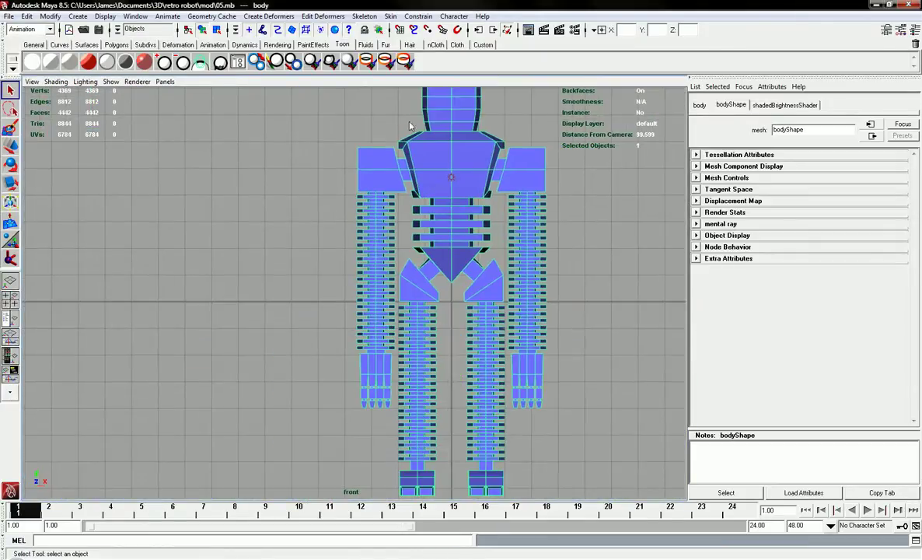
pyautogui.moveTo(448, 215); pyautogui.dragTo(448, 237, button='right')
pyautogui.scroll(3, 357, 208)
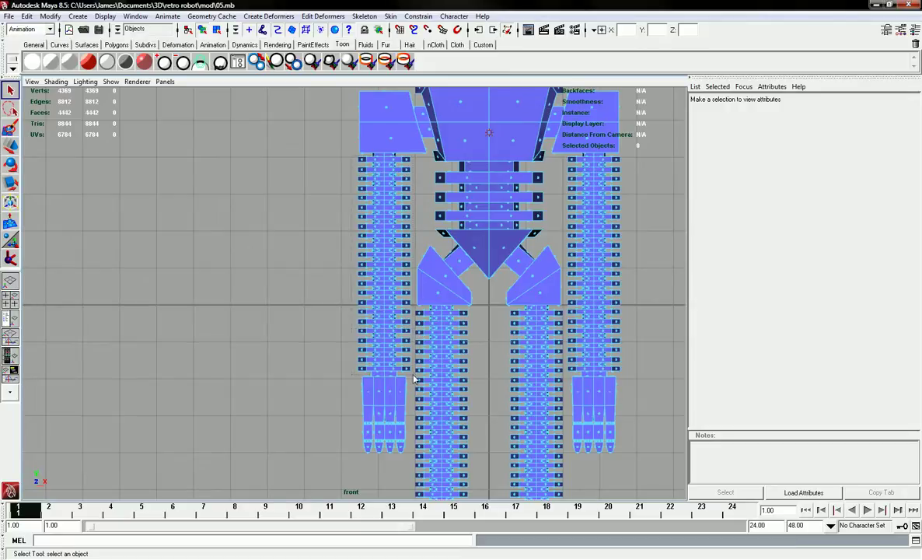
pyautogui.moveTo(413, 377); pyautogui.dragTo(415, 377)
pyautogui.keyDown('alt'); pyautogui.moveTo(498, 325); pyautogui.dragTo(338, 321, button='middle'); pyautogui.keyUp('alt')
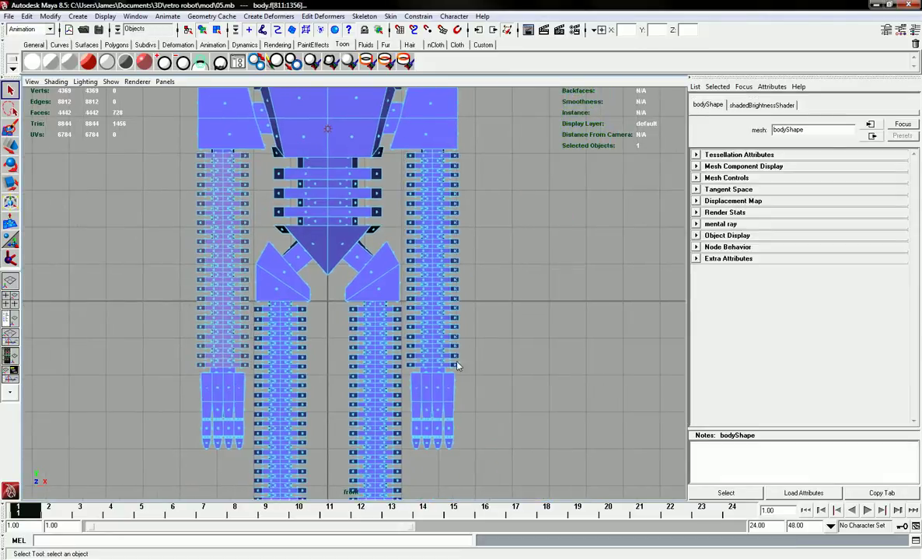
pyautogui.keyDown('shift'); pyautogui.moveTo(460, 371); pyautogui.dragTo(461, 372); pyautogui.keyUp('shift')
# Add the ribbed faces of both legs, between the hips and the feet, to the face selection.
pyautogui.keyDown('alt'); pyautogui.moveTo(358, 352); pyautogui.dragTo(405, 263, button='middle'); pyautogui.keyUp('alt')
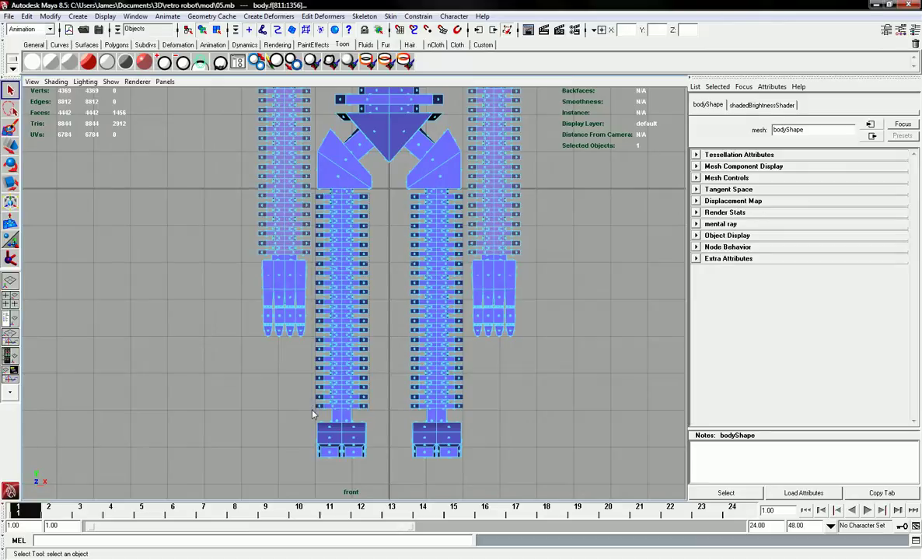
pyautogui.keyDown('shift'); pyautogui.moveTo(313, 416); pyautogui.dragTo(372, 189); pyautogui.keyUp('shift')
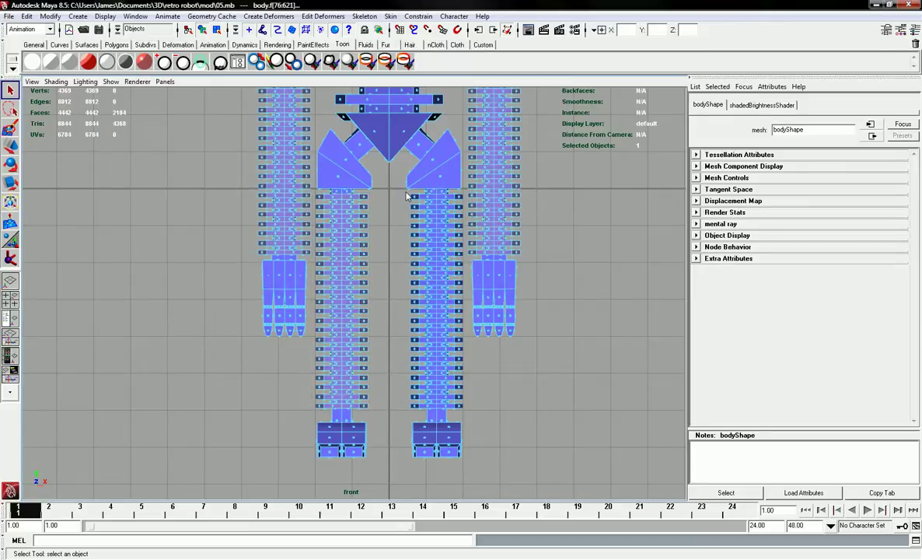
pyautogui.keyDown('shift'); pyautogui.moveTo(465, 409); pyautogui.dragTo(465, 412); pyautogui.keyUp('shift')
# Return to the full perspective view and assign a new Shaded Brightness Two Tone toon shader to the selected limb faces.
pyautogui.press('space')
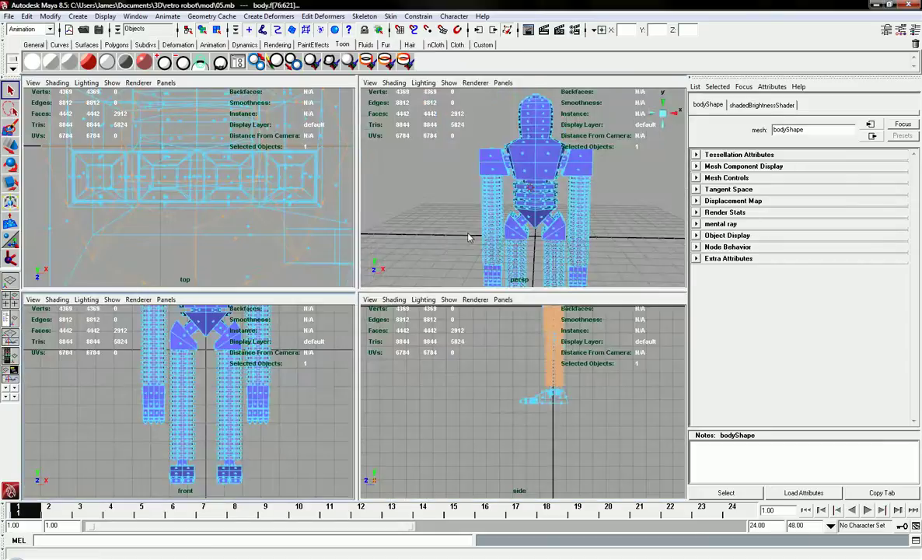
pyautogui.press('space')
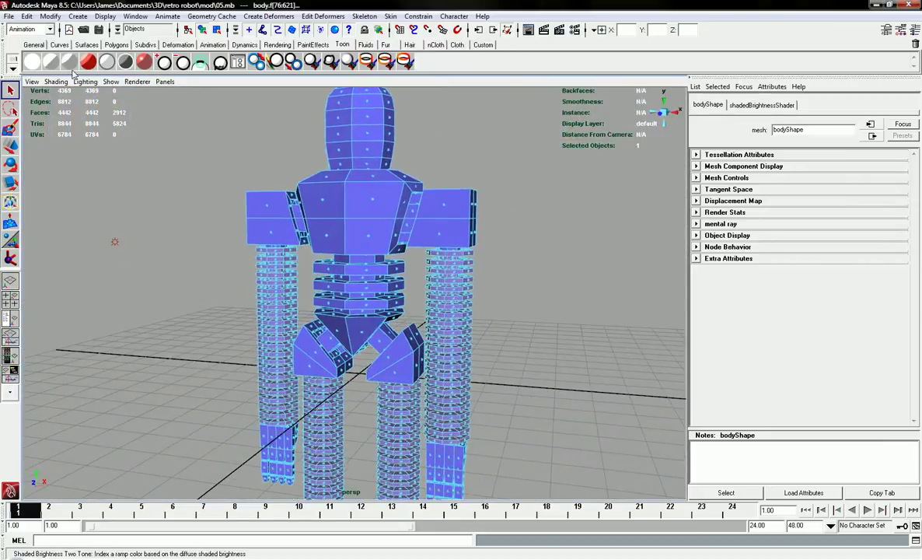
pyautogui.click(72, 67)
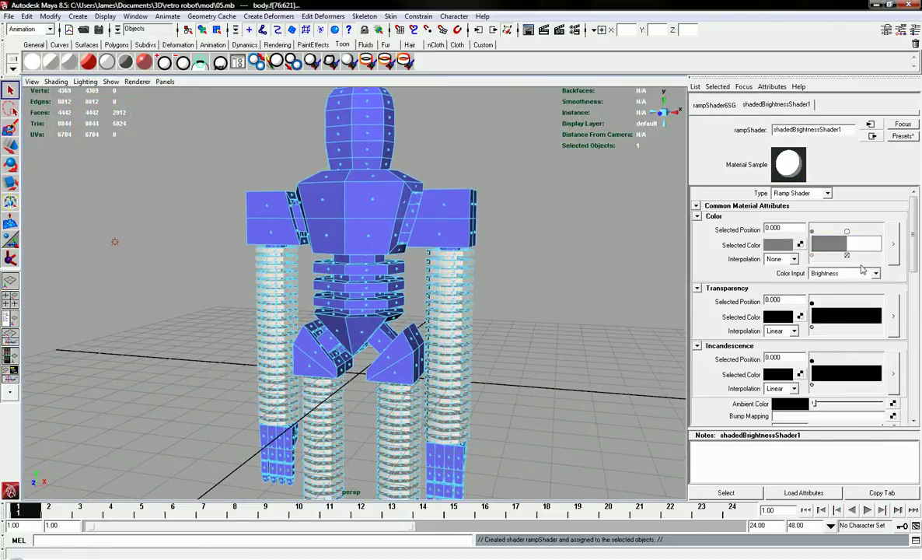
# Change the white ramp color of the limb shader to a medium grey.
pyautogui.click(847, 234)
pyautogui.click(778, 244)
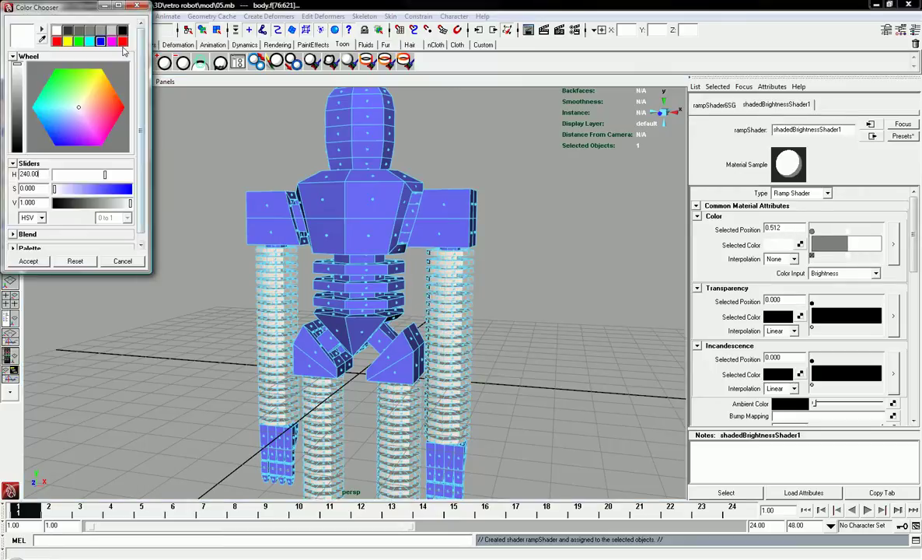
pyautogui.click(74, 31)
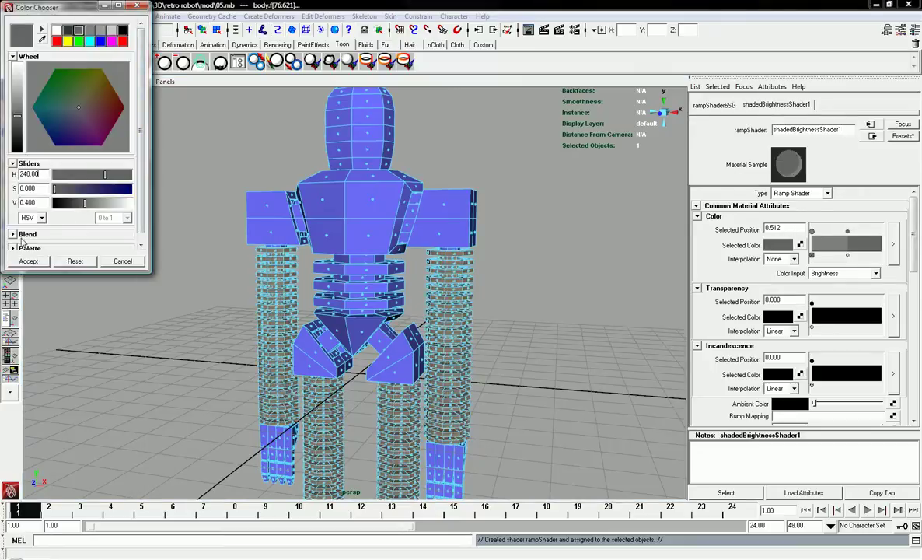
pyautogui.click(28, 260)
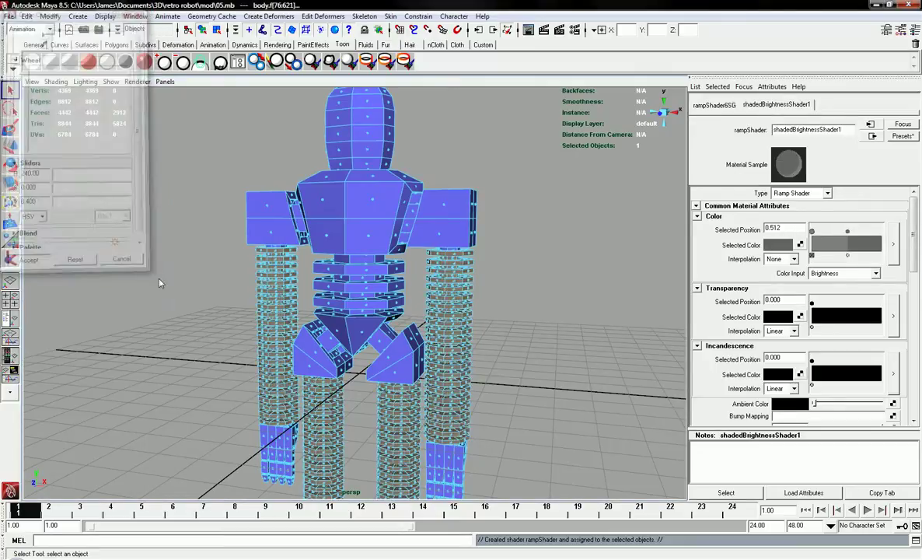
pyautogui.click(777, 246)
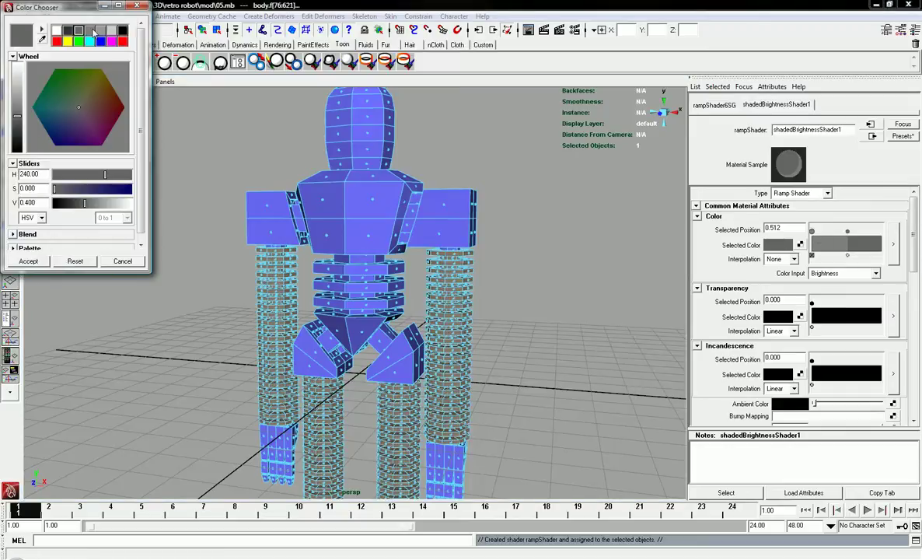
pyautogui.click(90, 32)
# Set the limb shader's shadow ramp color to a dark grey with a value of 0.200.
pyautogui.click(812, 231)
pyautogui.click(778, 245)
pyautogui.click(68, 32)
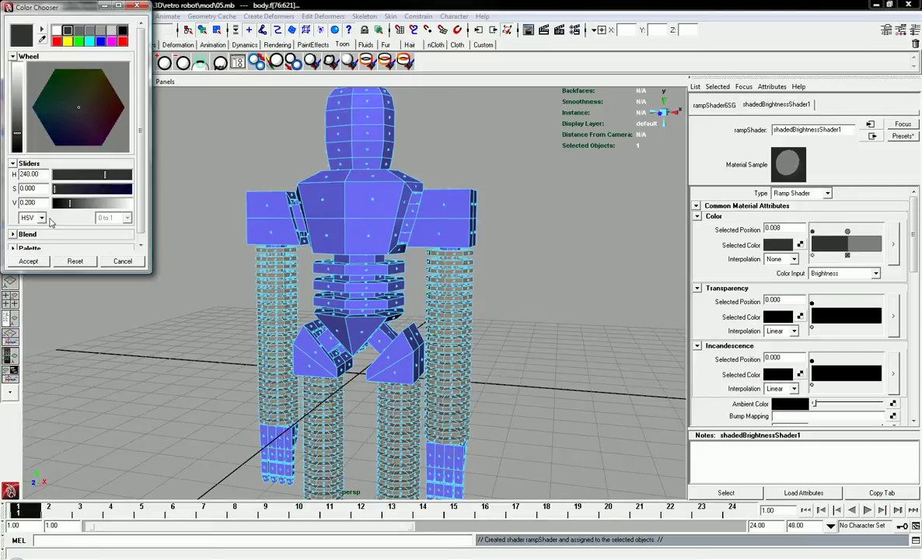
pyautogui.click(28, 260)
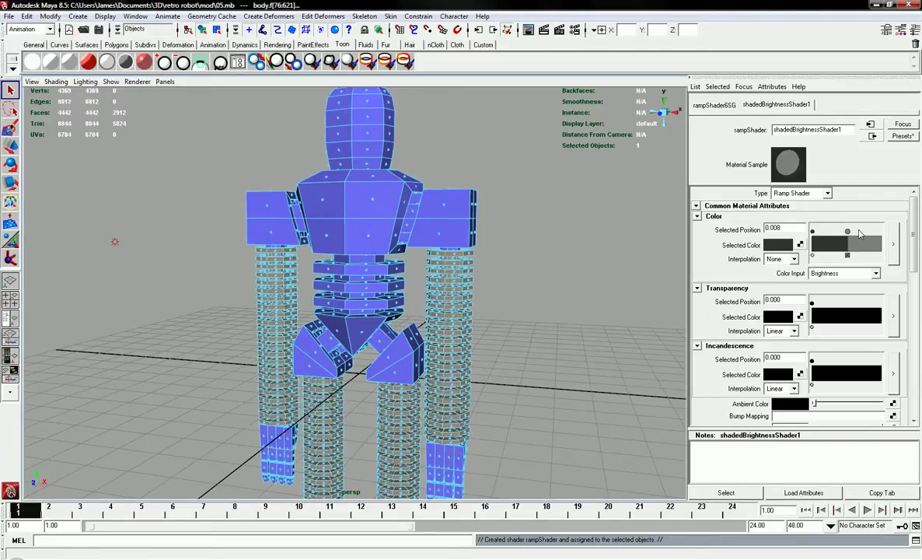
# Move the lighter grey ramp color to position 0.591 and test-render the robot from a turned angle.
pyautogui.moveTo(847, 231); pyautogui.dragTo(853, 233)
pyautogui.keyDown('alt'); pyautogui.moveTo(435, 265); pyautogui.dragTo(371, 253); pyautogui.keyUp('alt')
pyautogui.click(527, 29)
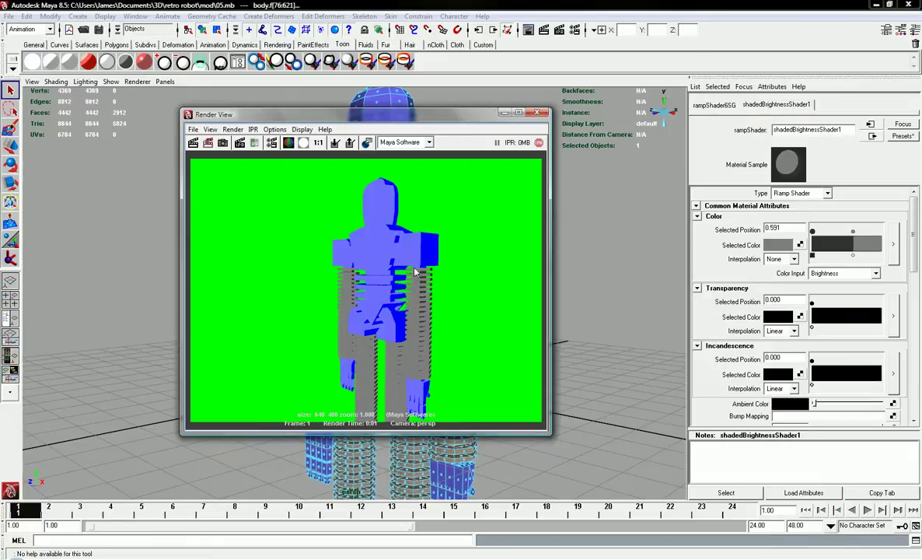
pyautogui.click(536, 112)
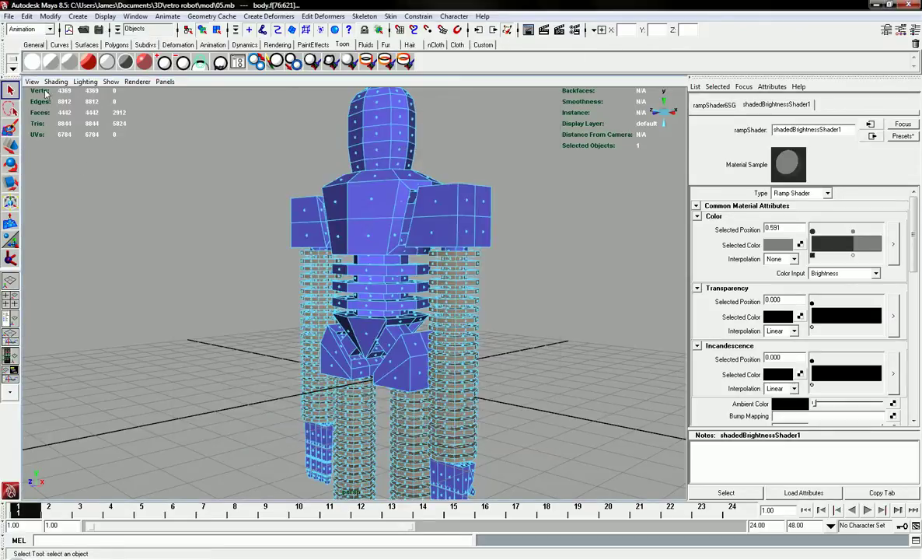
# Return to object selection and add a new toon outline to the whole robot body.
pyautogui.keyDown('alt'); pyautogui.moveTo(223, 140); pyautogui.dragTo(263, 146); pyautogui.keyUp('alt')
pyautogui.click(216, 29)
pyautogui.click(202, 29)
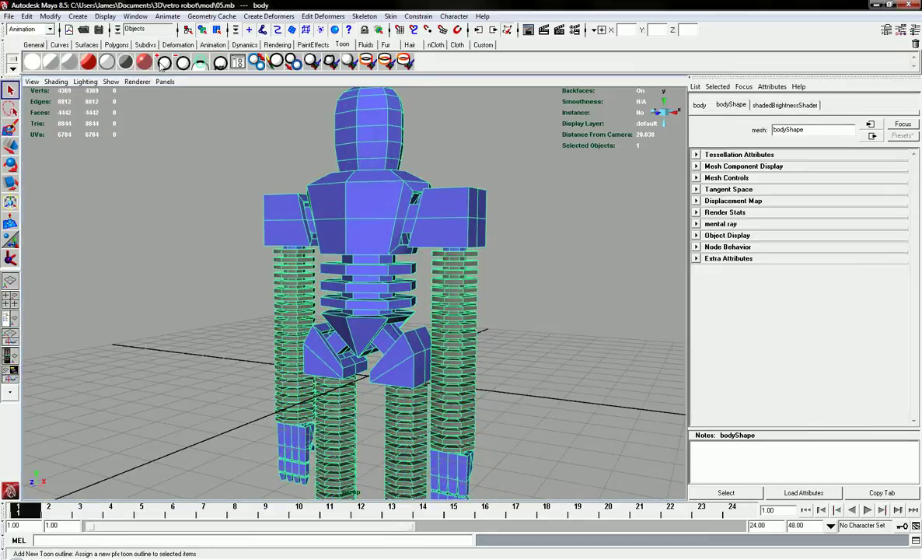
pyautogui.click(161, 65)
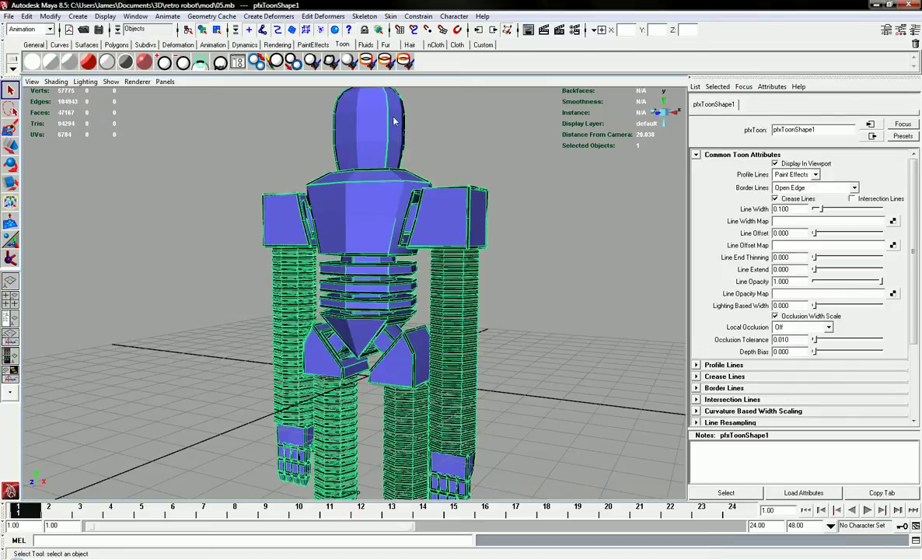
# Select the robot's toon outline in the scene and turn off its display in the viewport.
pyautogui.click(292, 157)
pyautogui.keyDown('alt'); pyautogui.moveTo(286, 212); pyautogui.dragTo(330, 220); pyautogui.keyUp('alt')
pyautogui.click(388, 150)
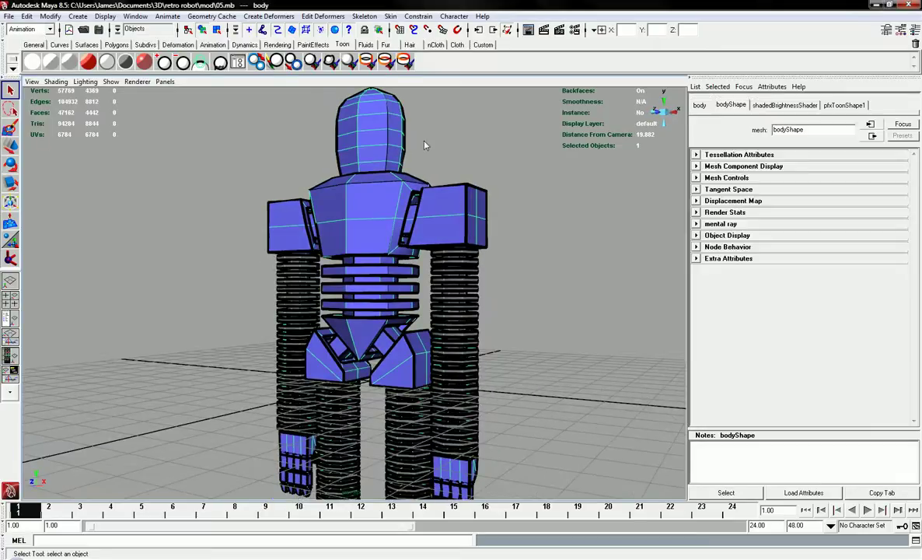
pyautogui.click(388, 141)
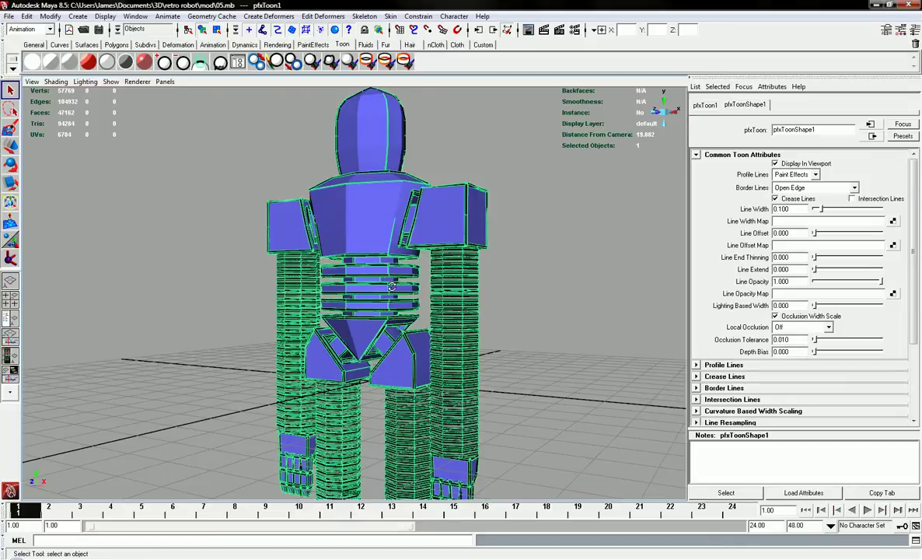
pyautogui.keyDown('alt'); pyautogui.moveTo(326, 272); pyautogui.dragTo(376, 295); pyautogui.keyUp('alt')
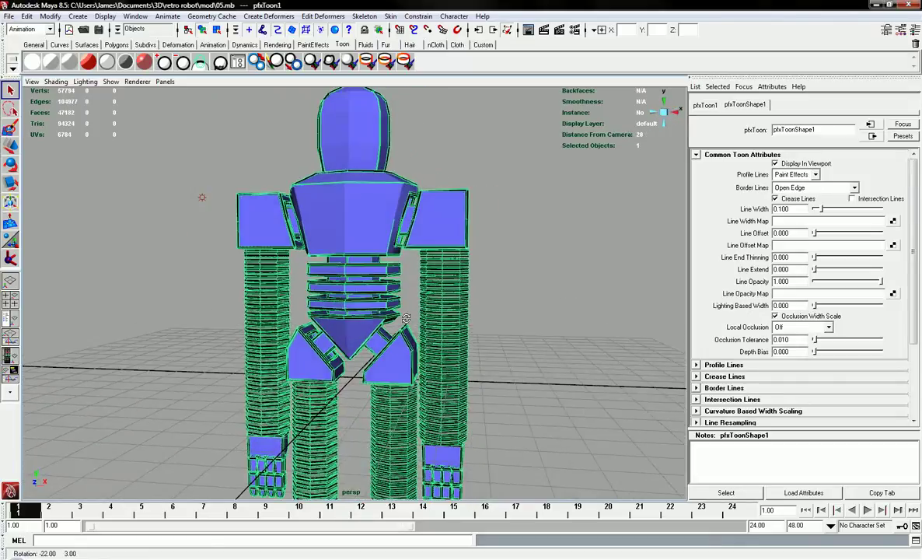
pyautogui.click(775, 164)
# Render the robot from a raised side angle to check the toon outlines, then close the render.
pyautogui.keyDown('alt'); pyautogui.moveTo(370, 219); pyautogui.dragTo(281, 264); pyautogui.keyUp('alt')
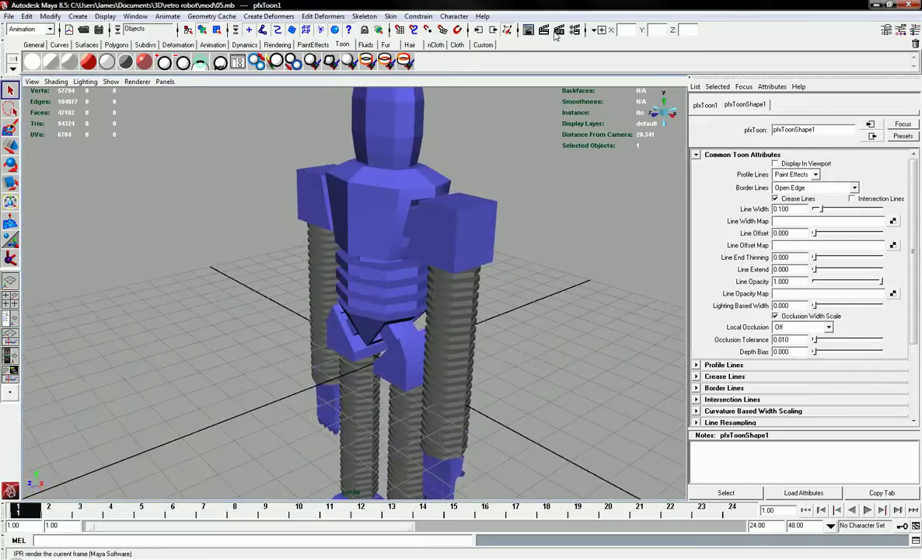
pyautogui.click(528, 29)
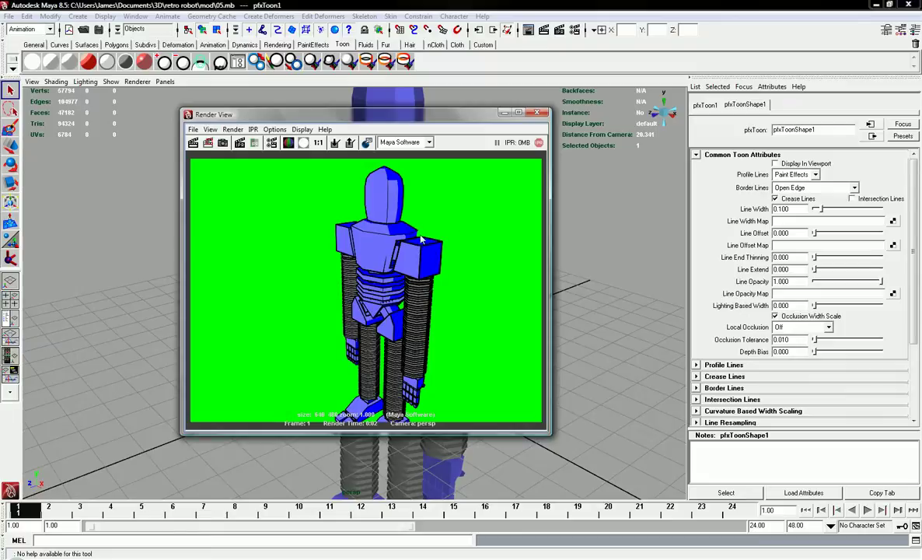
pyautogui.click(538, 114)
# Show the Outliner beside the scene, turn the outline's viewport display back on, and return to the full perspective view.
pyautogui.keyDown('alt'); pyautogui.moveTo(362, 281); pyautogui.dragTo(317, 272, button='middle'); pyautogui.keyUp('alt')
pyautogui.click(11, 318)
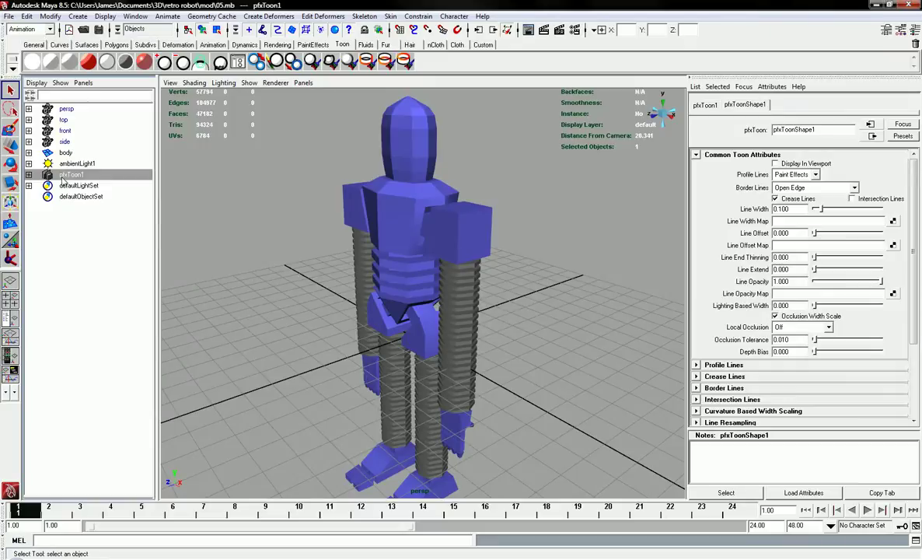
pyautogui.keyDown('alt'); pyautogui.moveTo(367, 271); pyautogui.dragTo(320, 268, button='middle'); pyautogui.keyUp('alt')
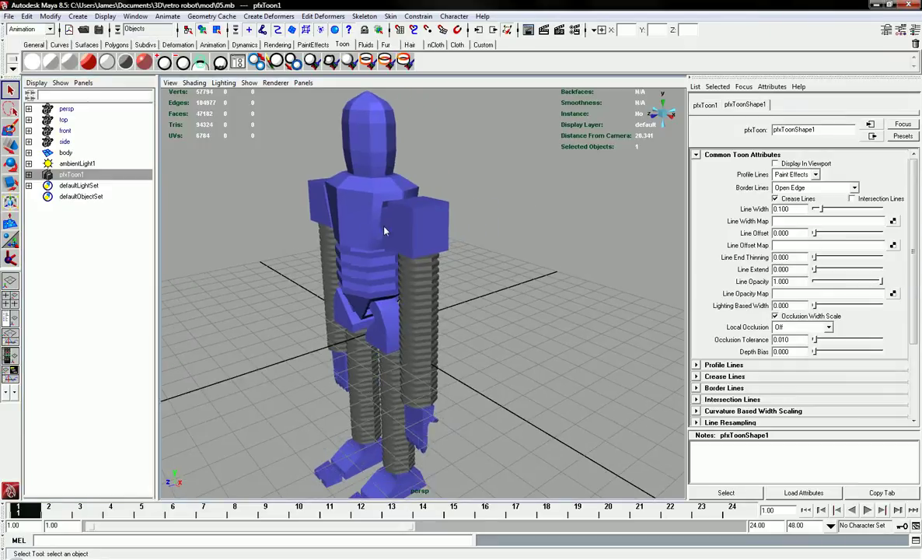
pyautogui.click(775, 164)
pyautogui.keyDown('alt'); pyautogui.moveTo(391, 234); pyautogui.dragTo(415, 243); pyautogui.keyUp('alt')
pyautogui.press('space')
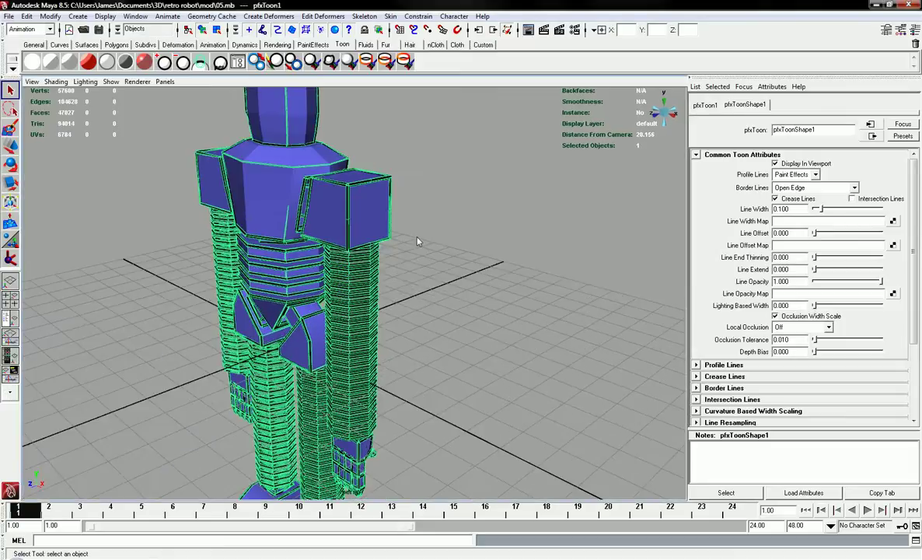
# Reselect the toon outline on the robot and choose Paint Effects for its profile lines.
pyautogui.keyDown('alt'); pyautogui.moveTo(347, 229); pyautogui.dragTo(387, 296, button='middle'); pyautogui.keyUp('alt')
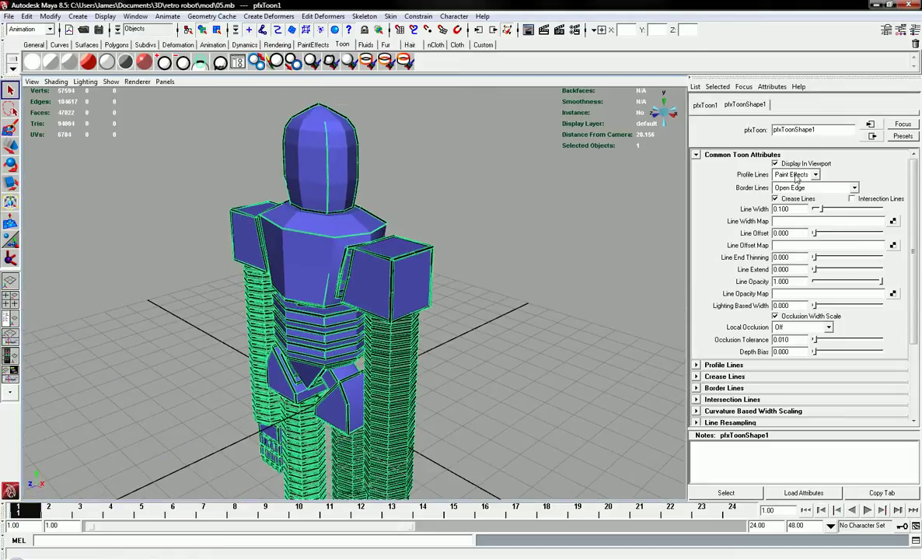
pyautogui.click(437, 201)
pyautogui.click(405, 261)
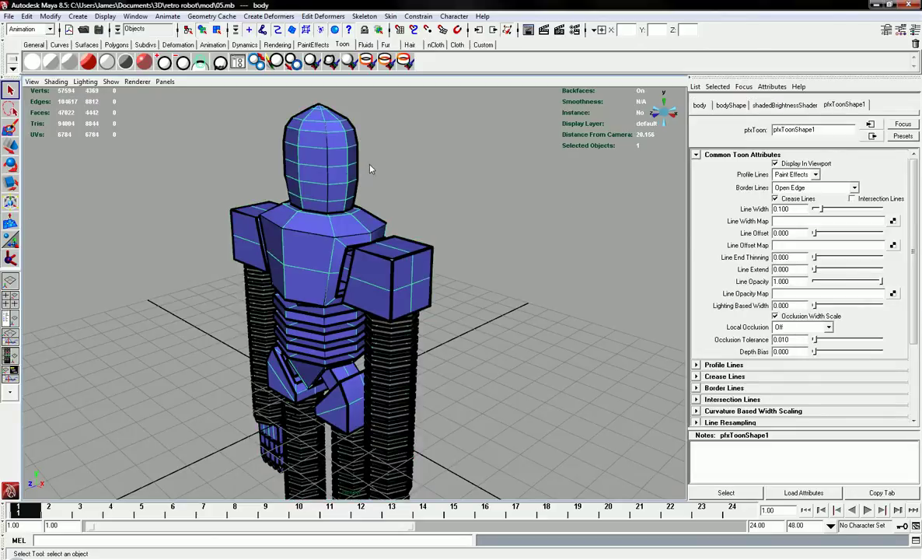
pyautogui.click(347, 178)
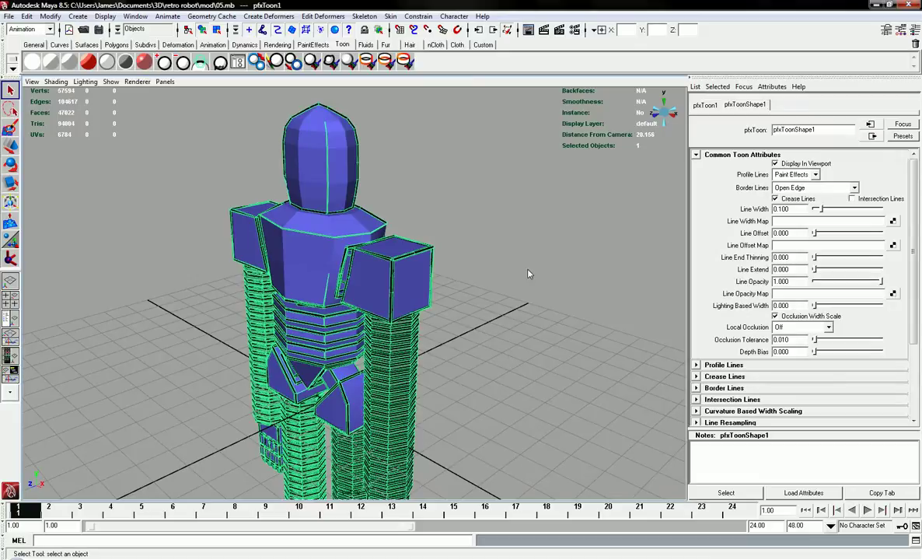
pyautogui.click(793, 174)
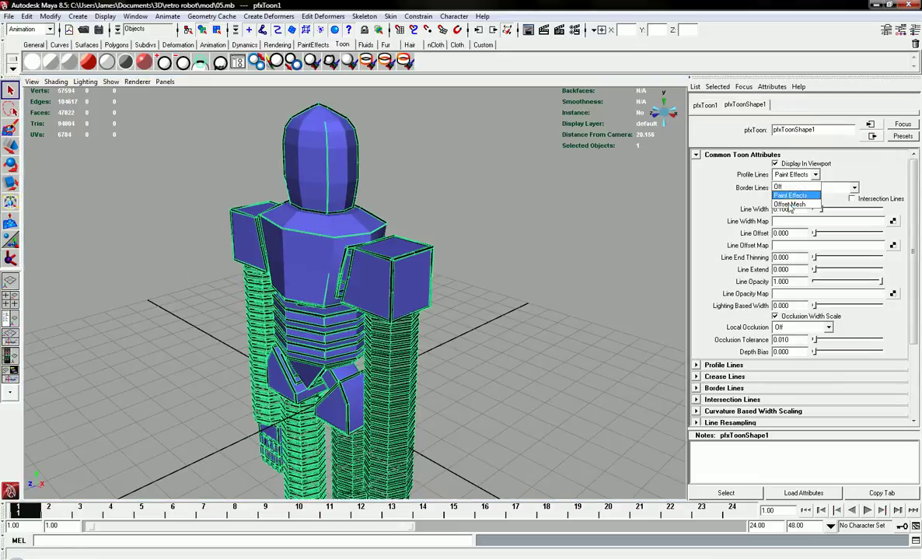
pyautogui.click(790, 195)
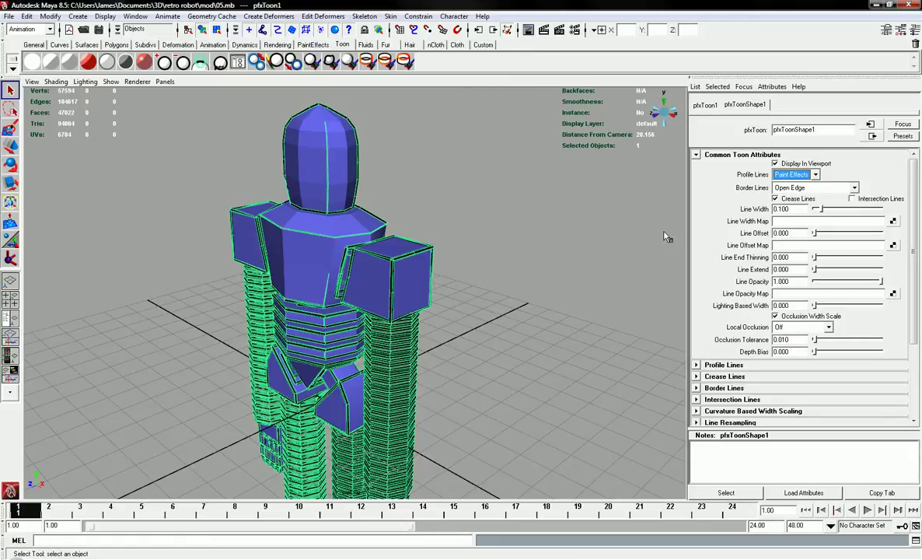
# Compare the toon outline with and without crease lines, leave them off, and try the intersection lines option.
pyautogui.click(775, 199)
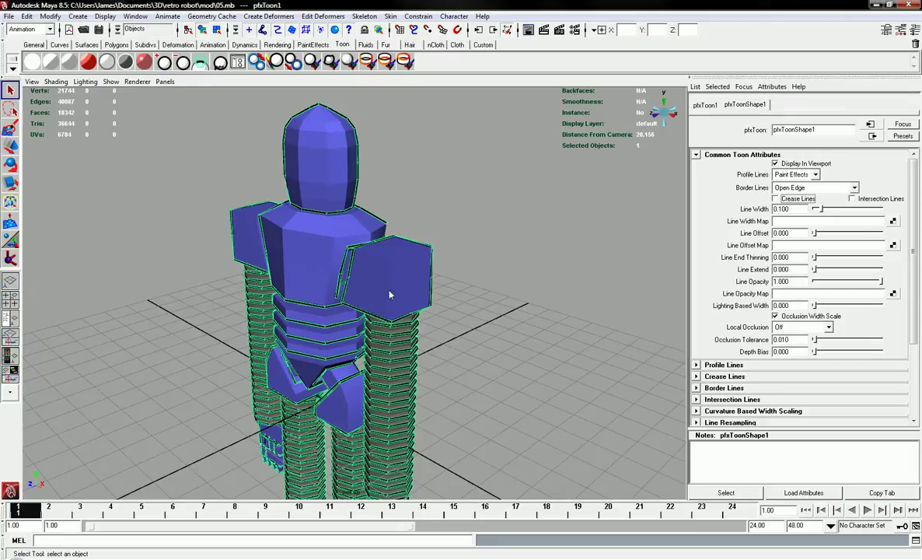
pyautogui.click(775, 198)
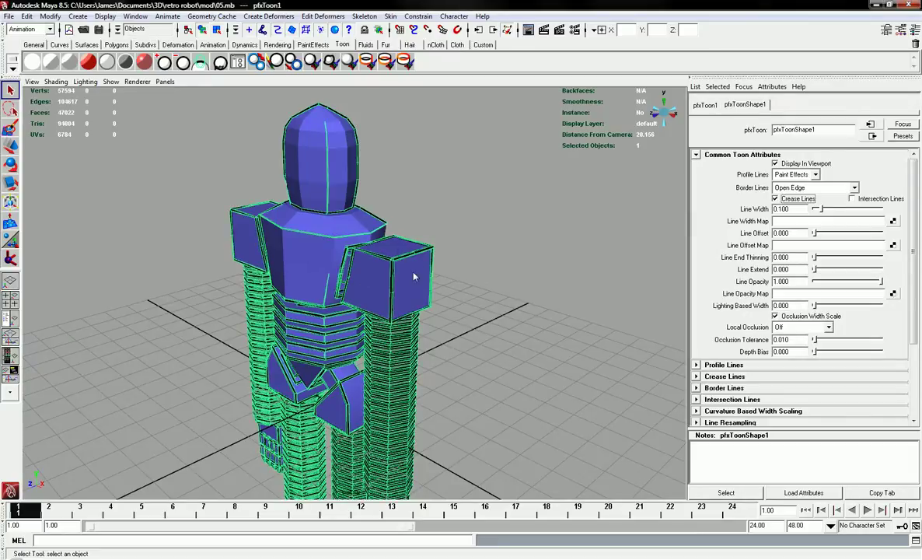
pyautogui.click(775, 198)
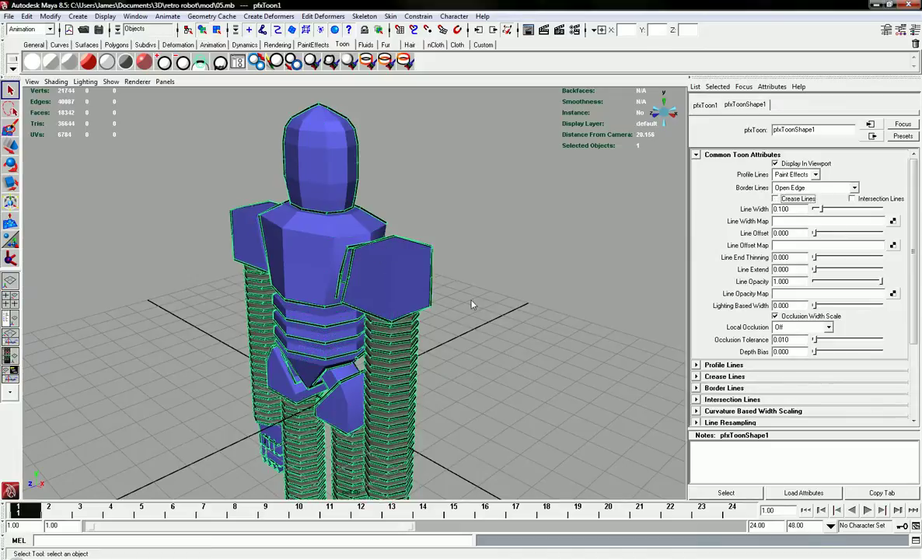
pyautogui.click(852, 199)
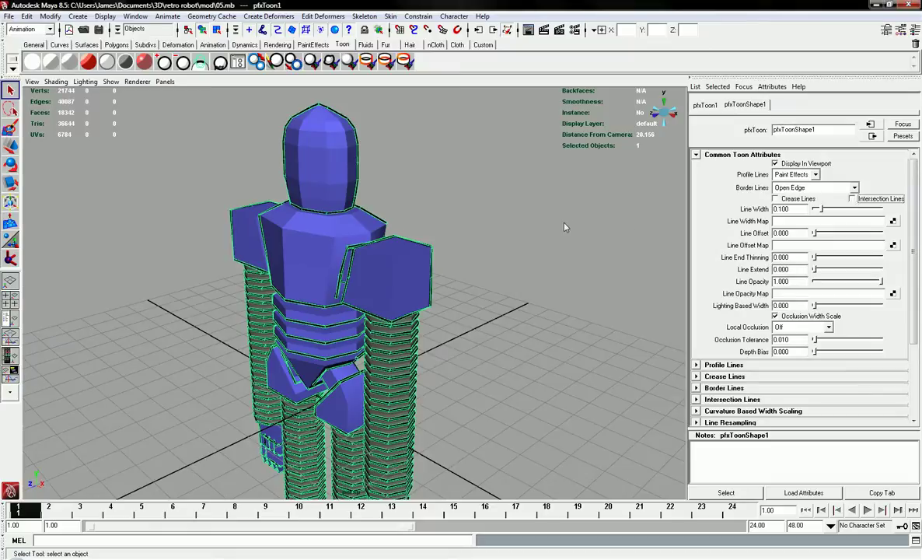
# Turn on crease lines for the toon outline and expand the detailed crease line settings.
pyautogui.click(774, 199)
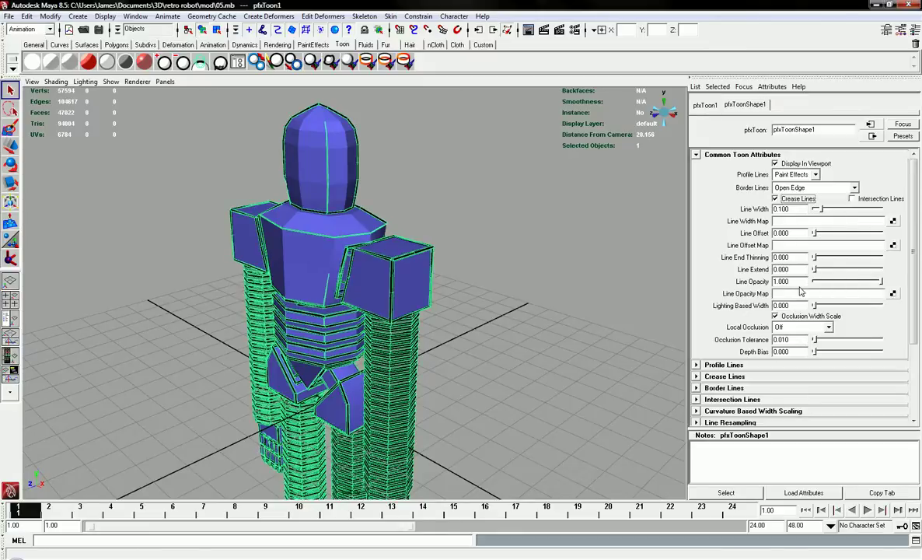
pyautogui.scroll(-3, 746, 295)
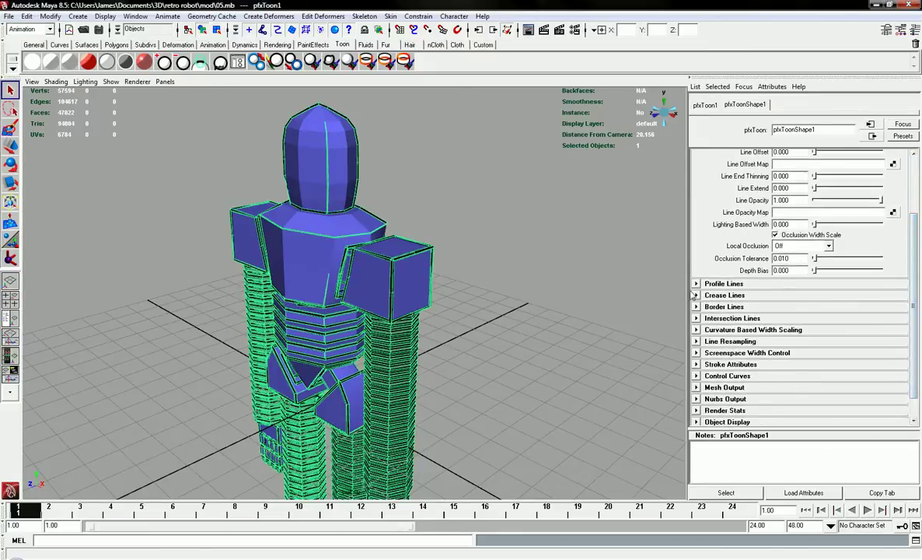
pyautogui.click(696, 295)
pyautogui.scroll(3, 915, 240)
pyautogui.moveTo(915, 240); pyautogui.dragTo(914, 314)
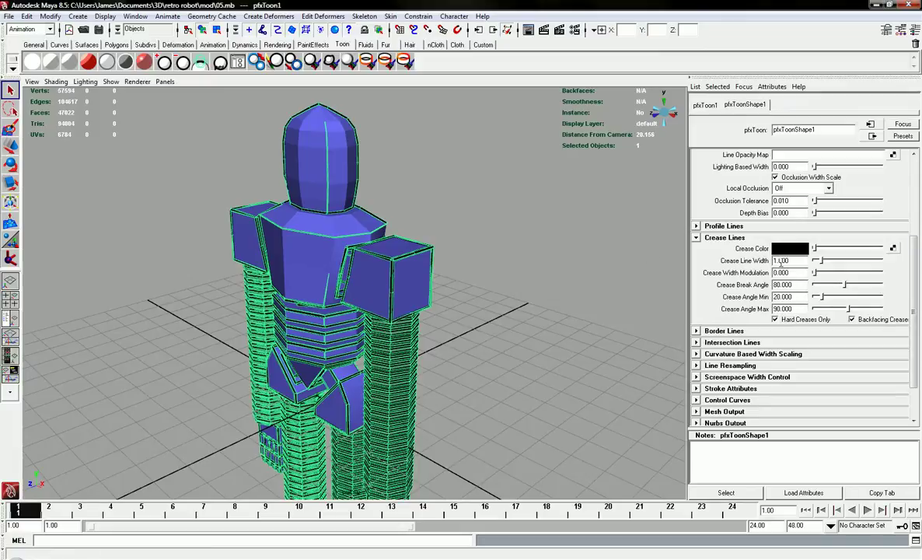
# Try a grey crease color on the toon outline, then set the crease color to red.
pyautogui.moveTo(815, 248); pyautogui.dragTo(846, 250)
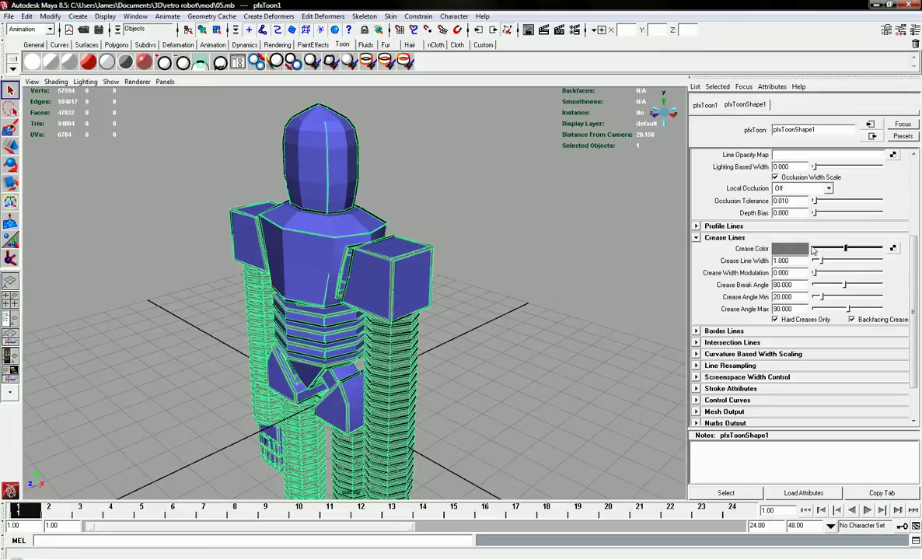
pyautogui.click(789, 248)
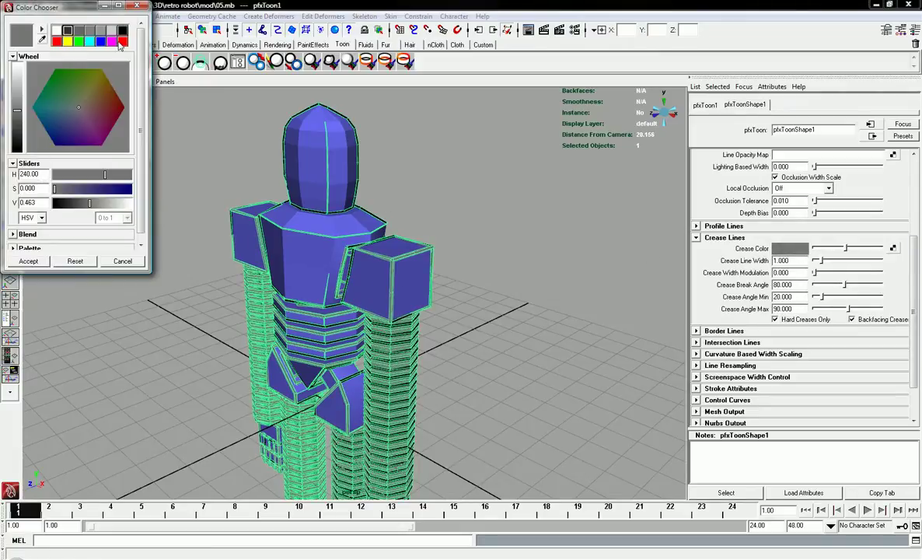
pyautogui.click(121, 42)
pyautogui.click(28, 260)
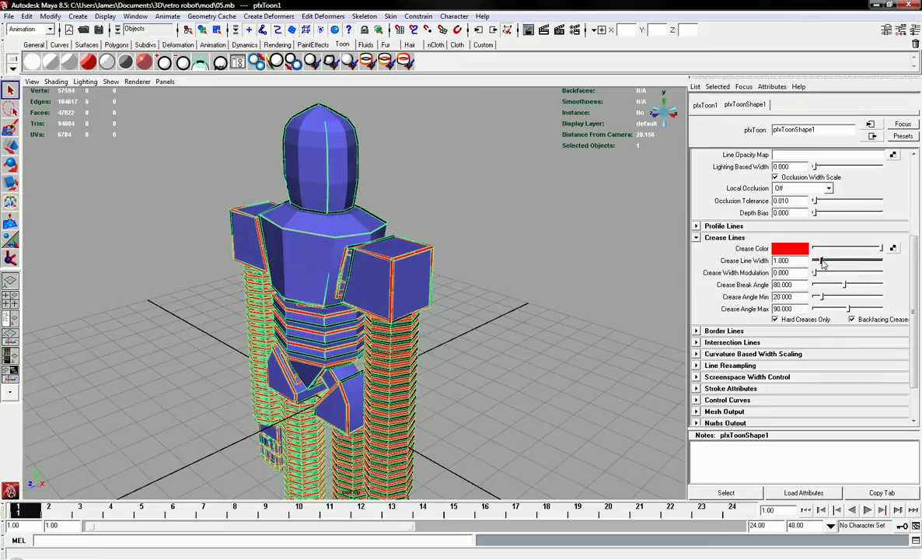
# Try a thinner crease line width, set it back to 1, and collapse the crease line settings.
pyautogui.moveTo(822, 260); pyautogui.dragTo(765, 265)
pyautogui.write('1')
pyautogui.press('Return')
pyautogui.click(723, 237)
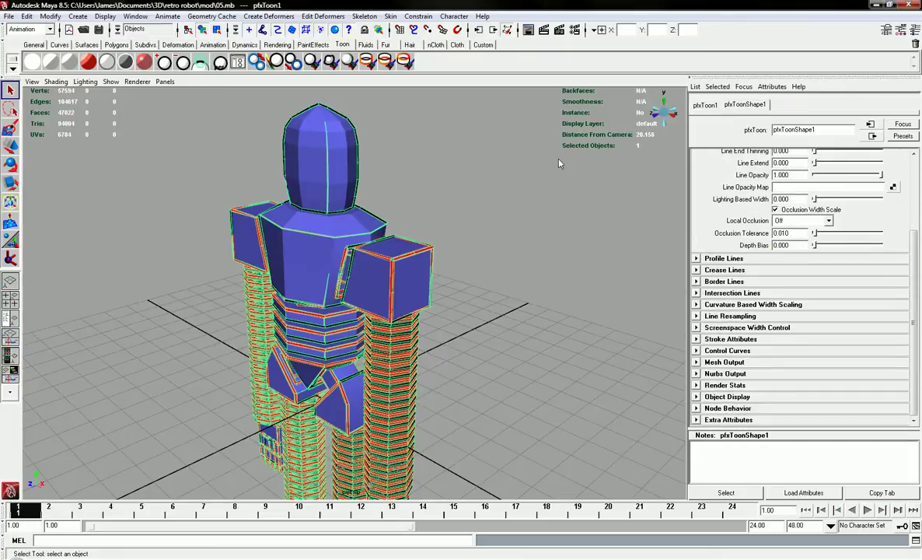
pyautogui.click(709, 105)
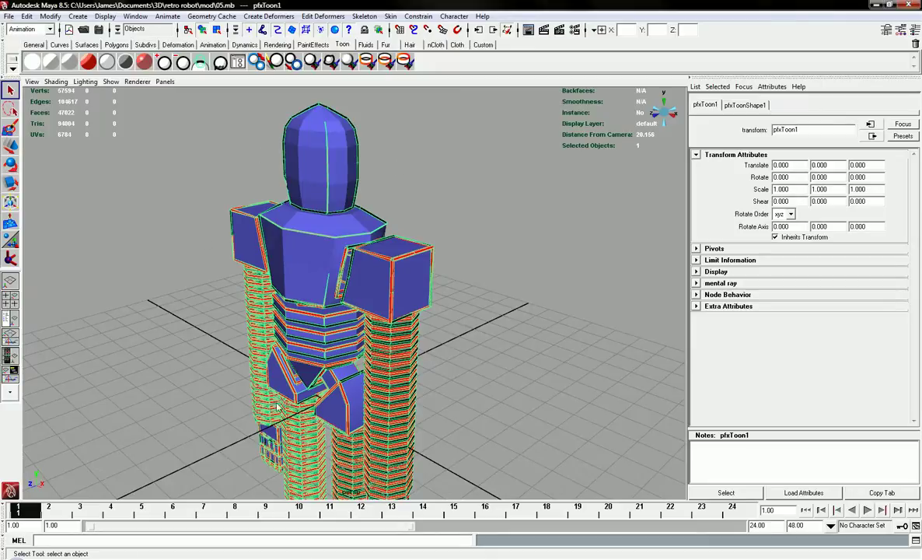
pyautogui.click(342, 559)
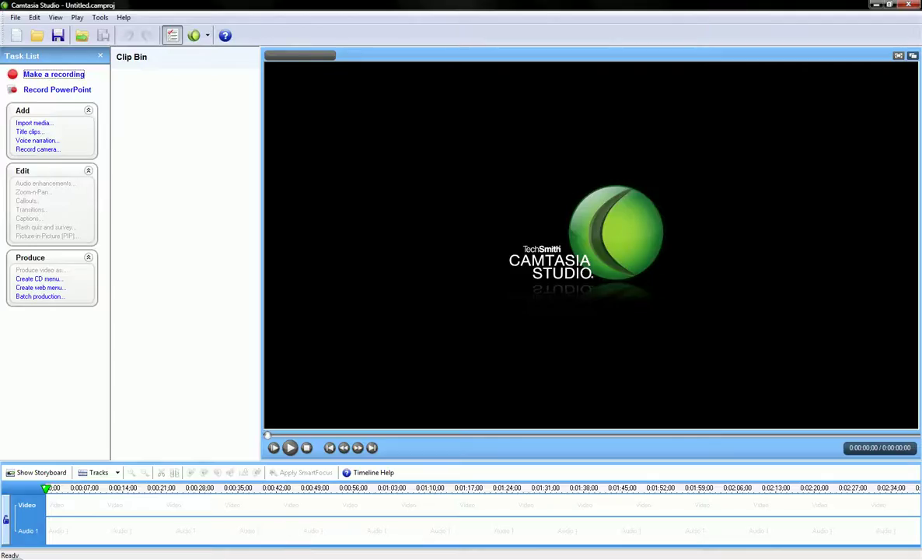
pyautogui.click(342, 559)
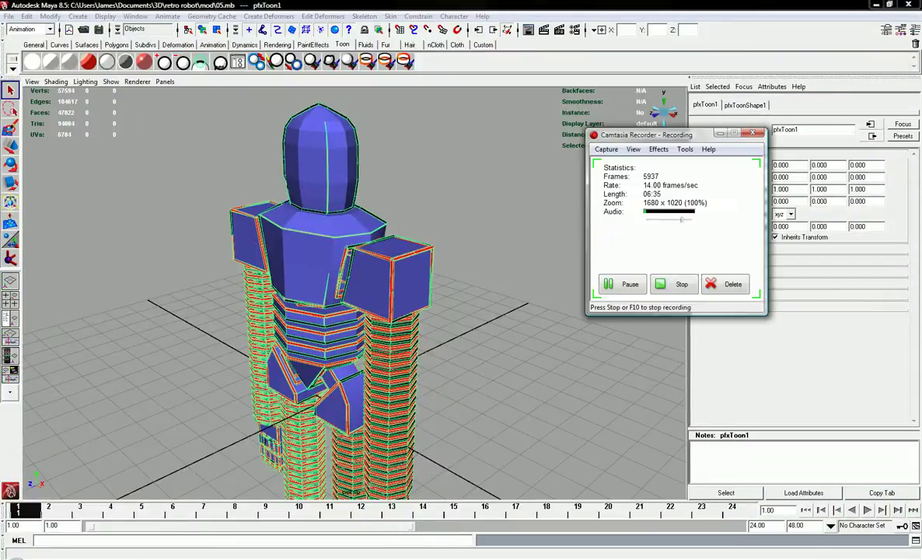